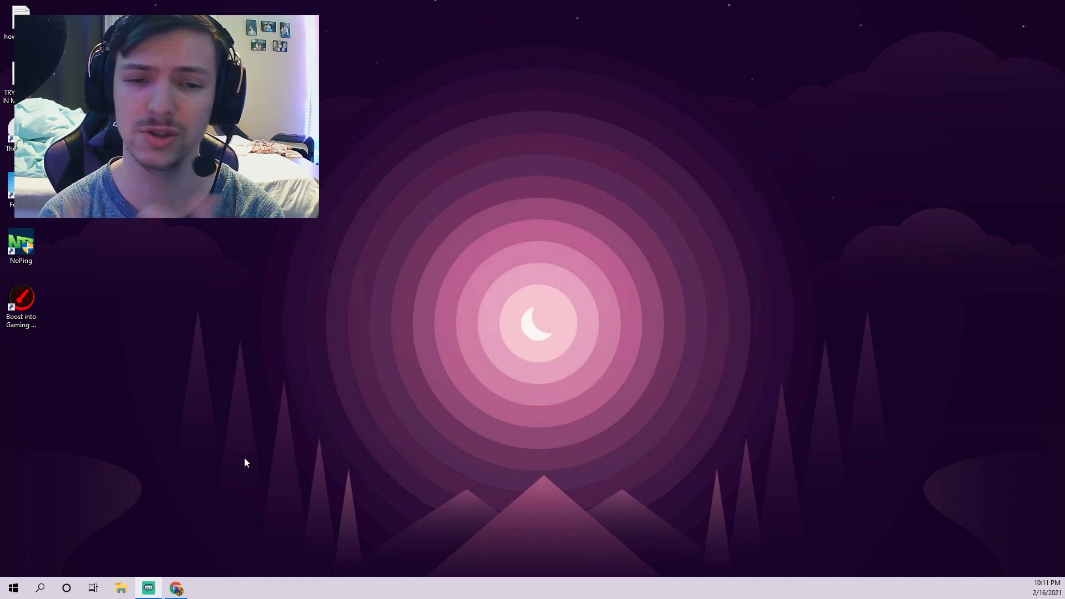
Move the Fortnite desktop shortcut down below the Boost into Gaming shortcut.
left_click(177, 589)
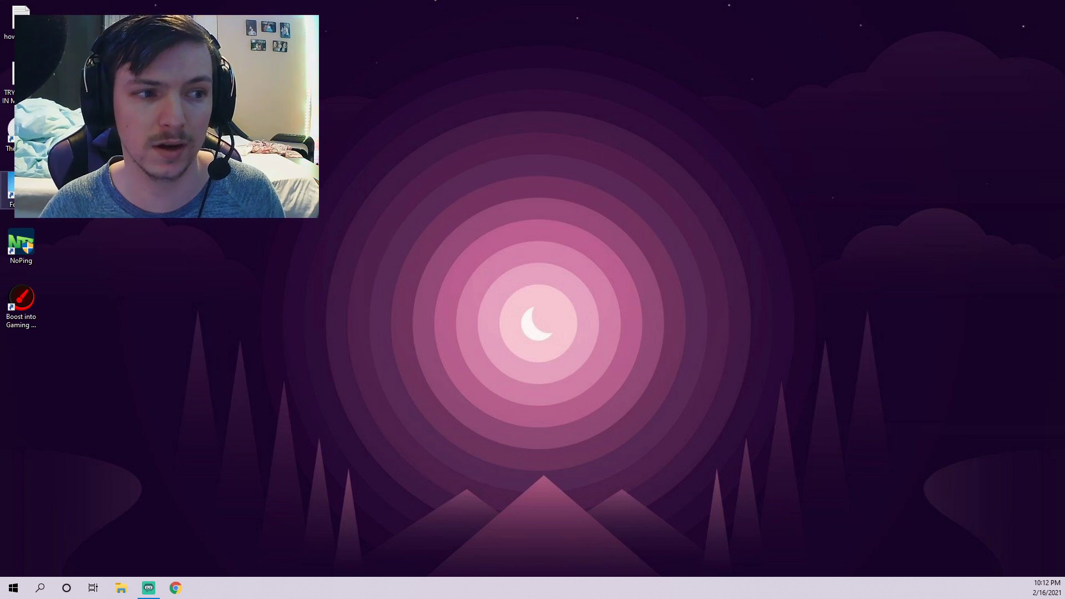
left_click_drag(24, 317, 31, 328)
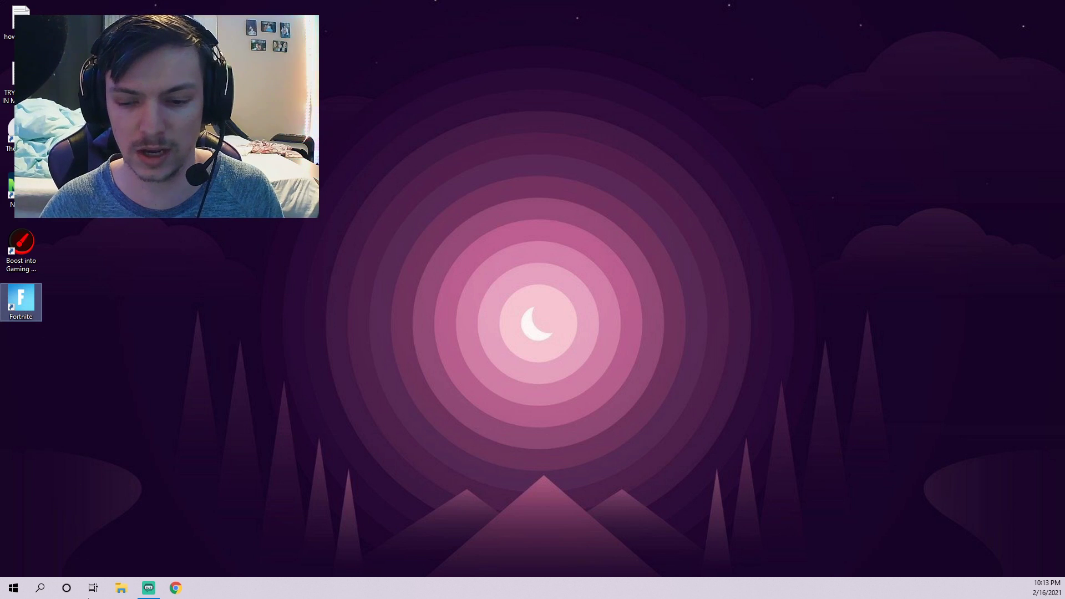
Launch Task Manager via search, end the Smart Game Booster process, then close Task Manager.
left_click(40, 586)
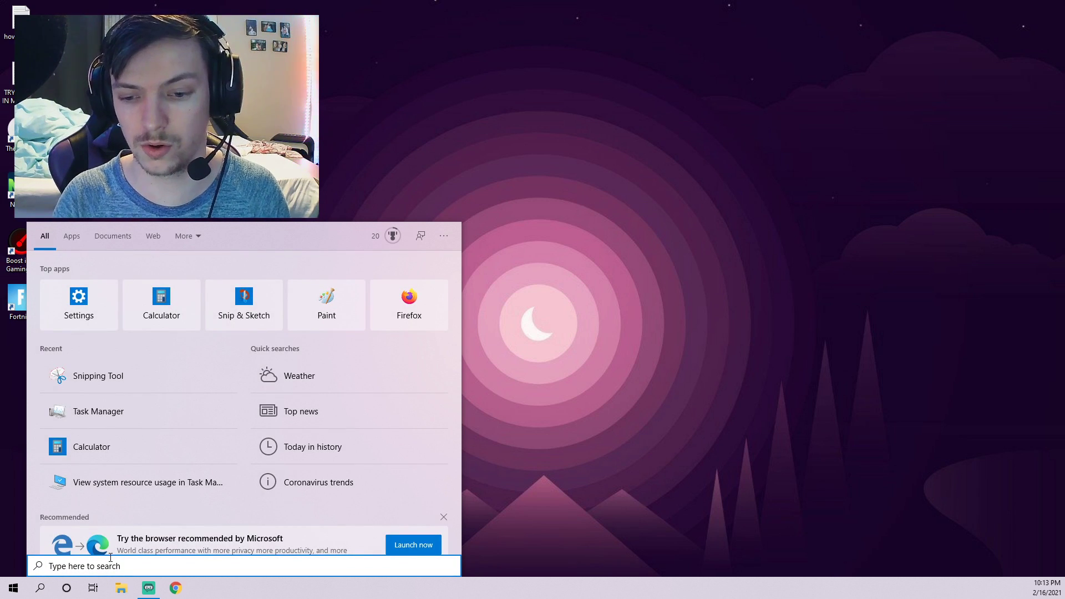
type("task ma")
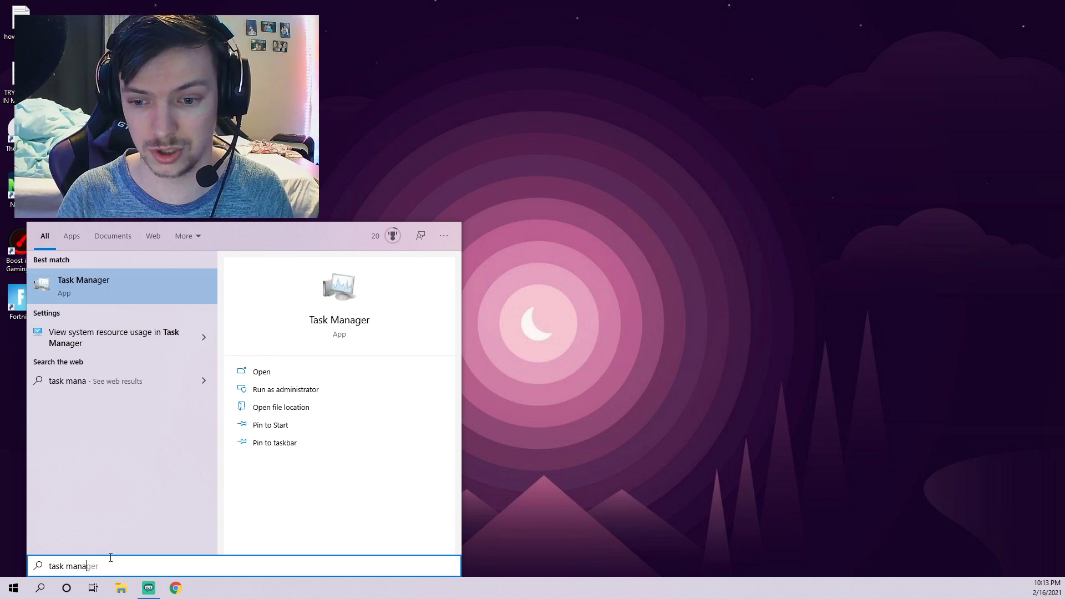
type("na")
key("Return")
left_click_drag(170, 126, 272, 261)
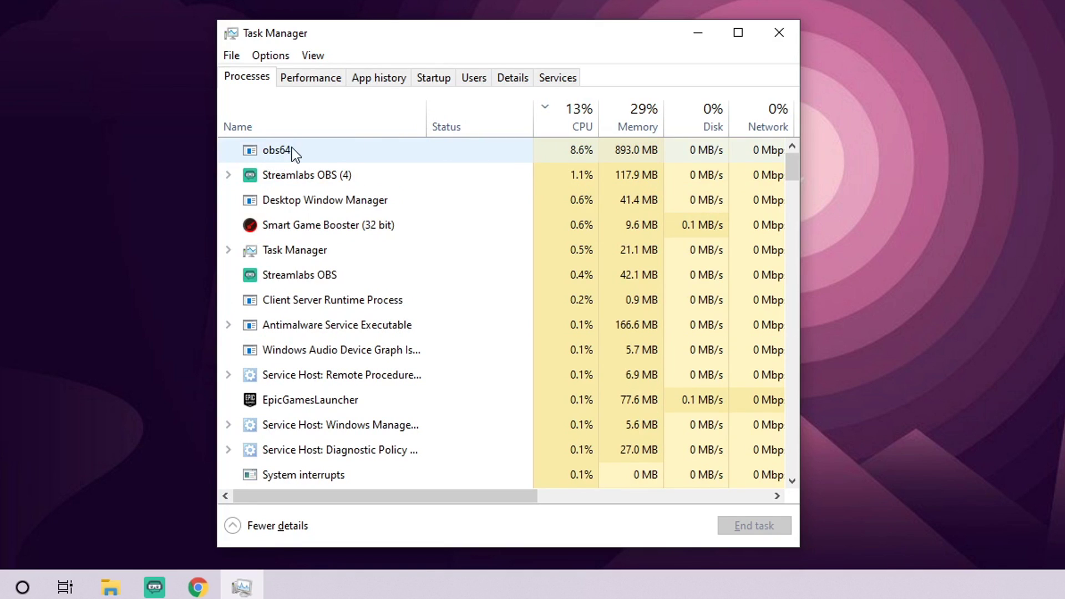
left_click(285, 151)
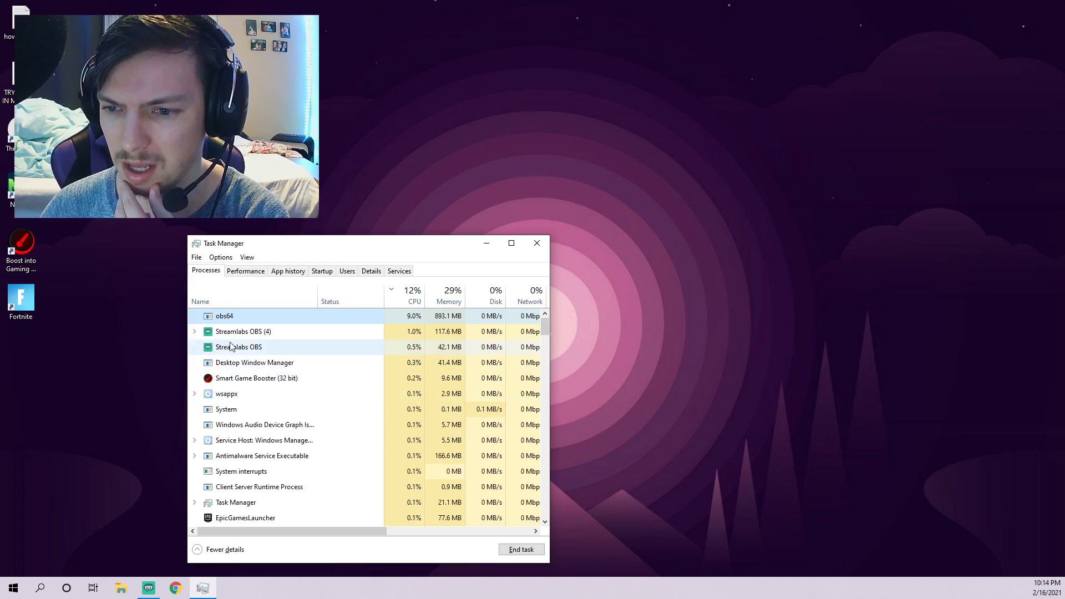
left_click(261, 394)
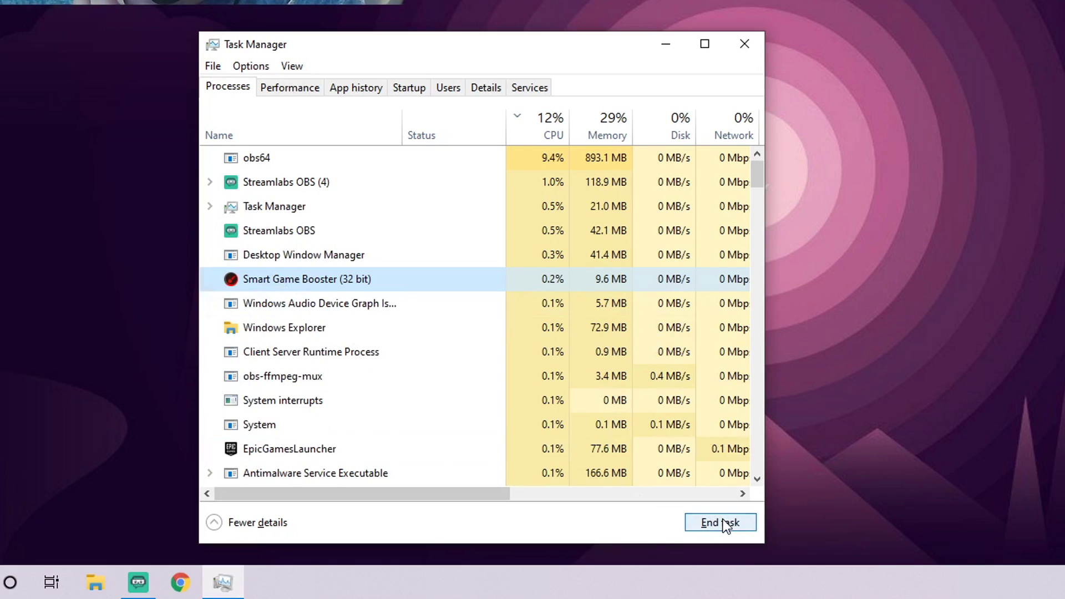
left_click(722, 521)
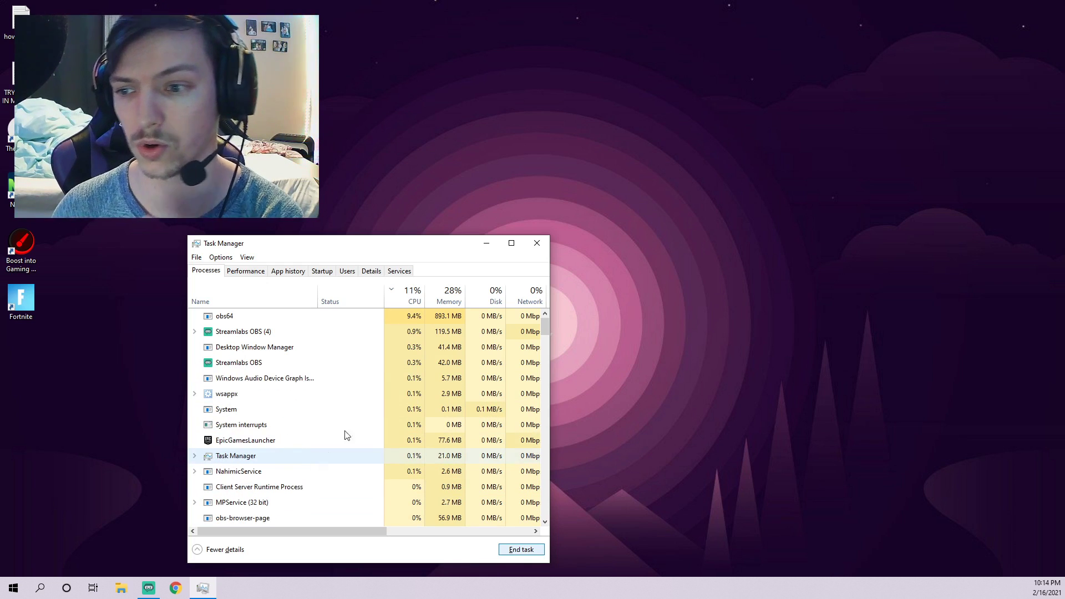
left_click(537, 243)
Launch Epic Games Launcher via search and open Fortnite's Installation Options from the Library.
left_click(48, 590)
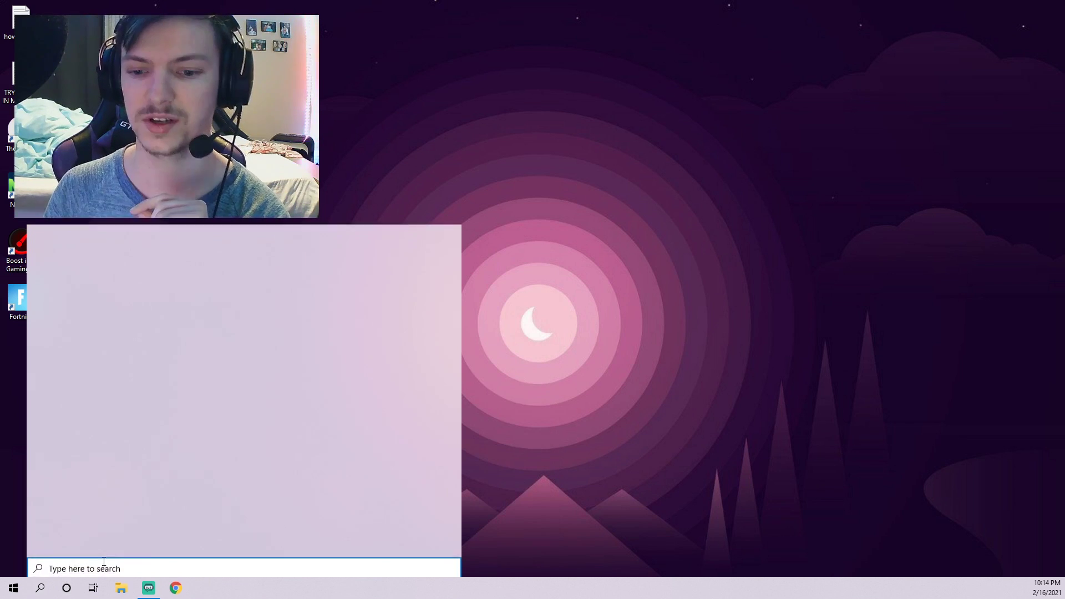
type("epic")
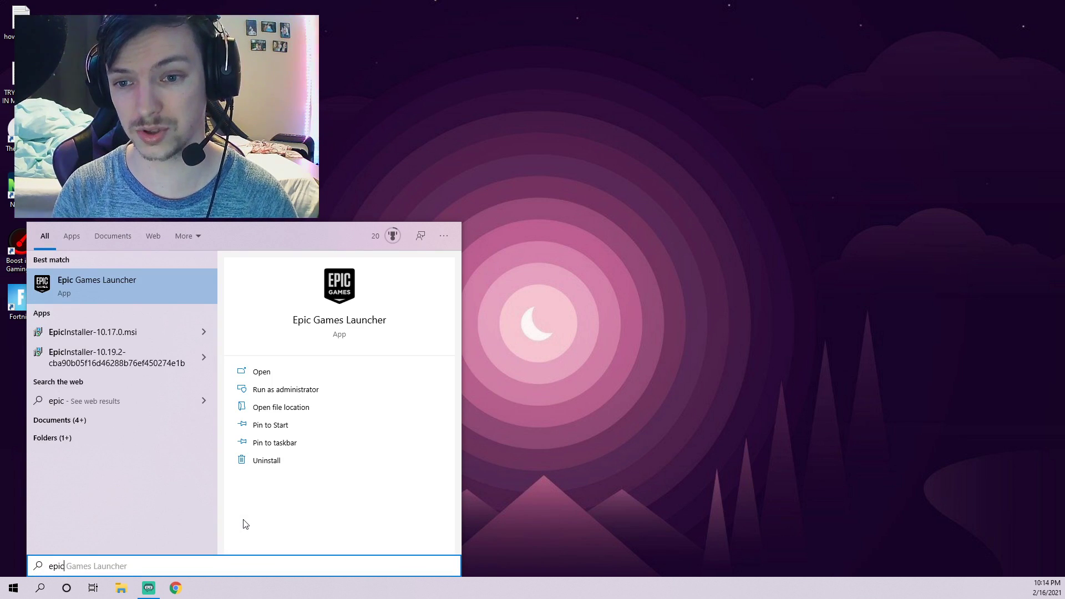
key("Return")
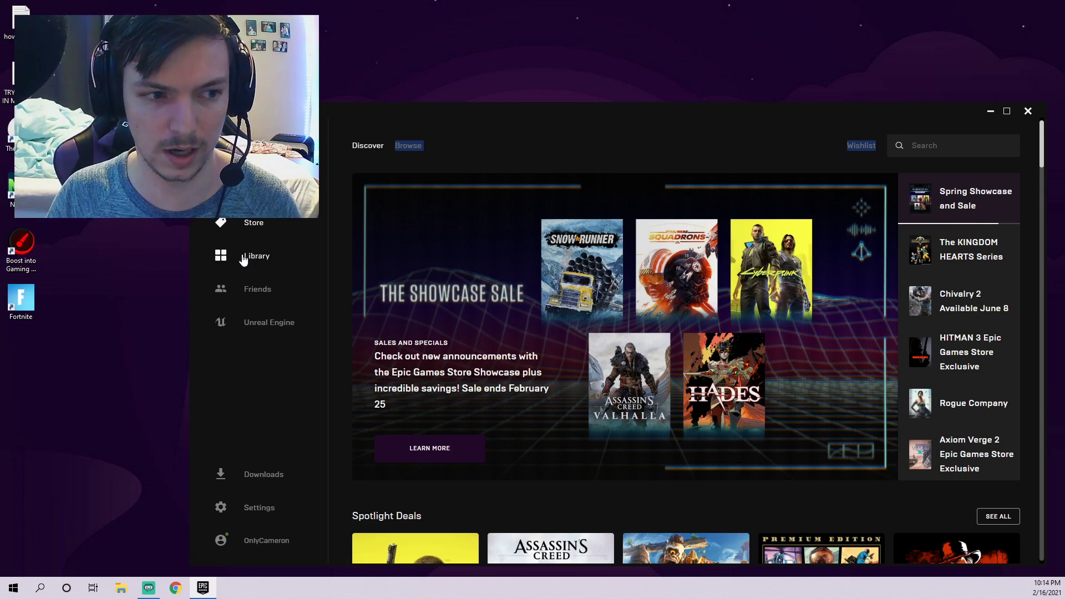
left_click(244, 257)
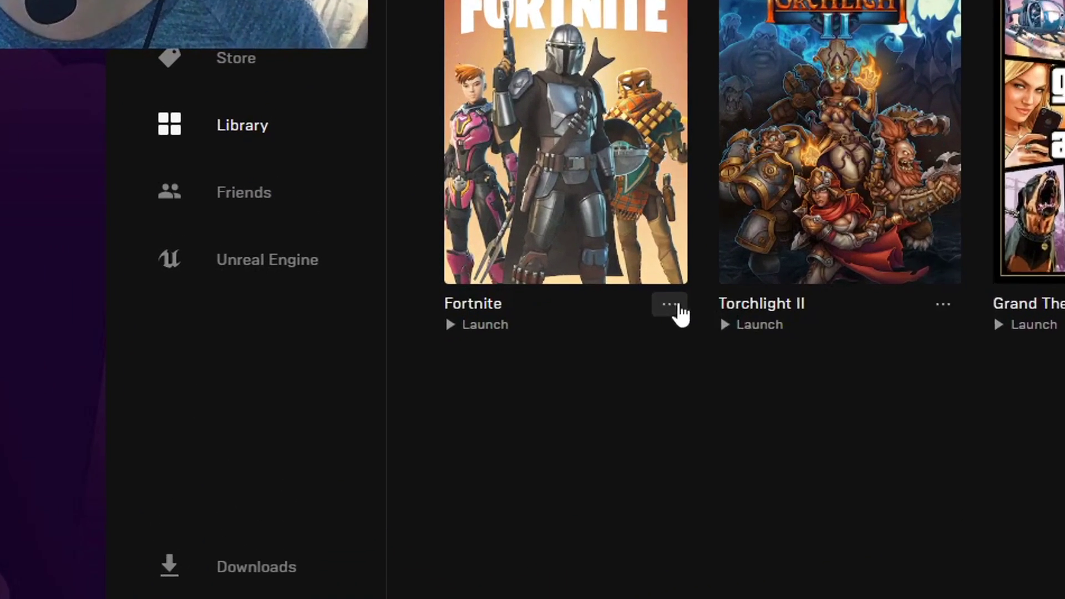
left_click(671, 306)
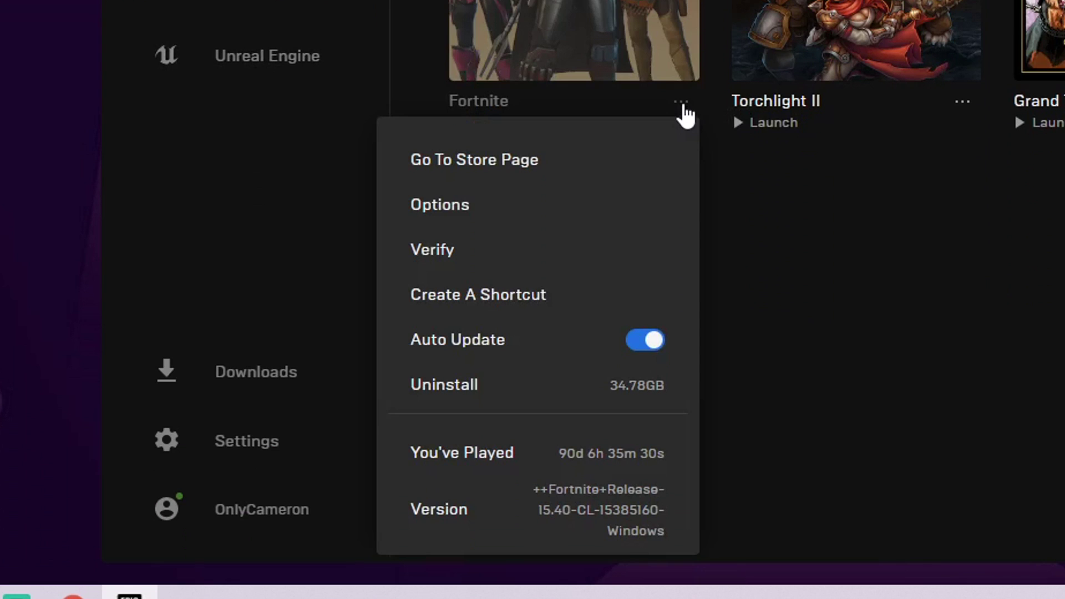
left_click(443, 216)
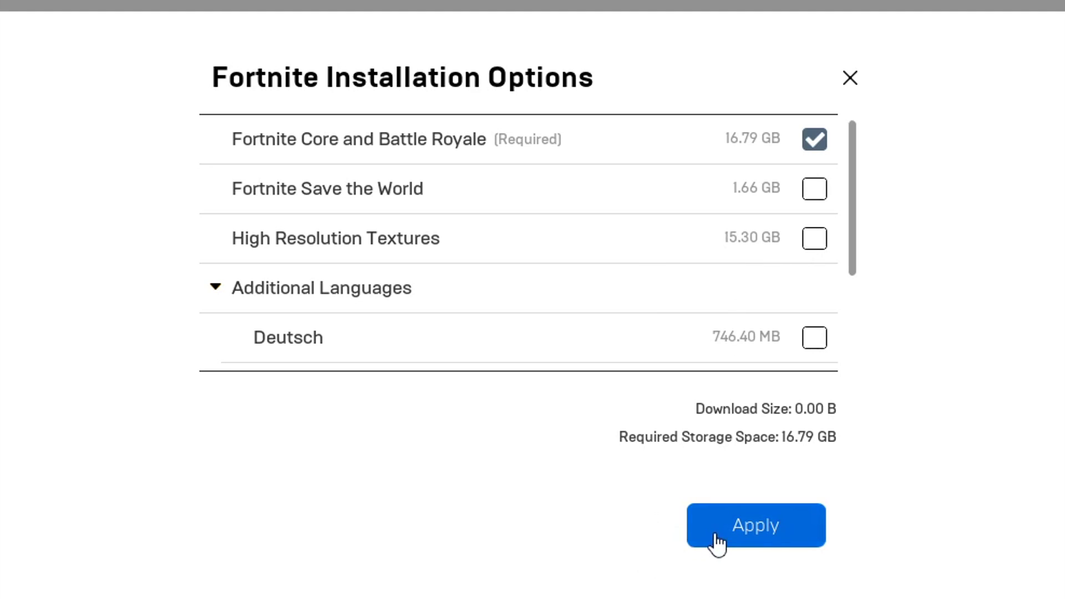
Apply Fortnite's unchanged installation options and start verifying its game files.
left_click(734, 536)
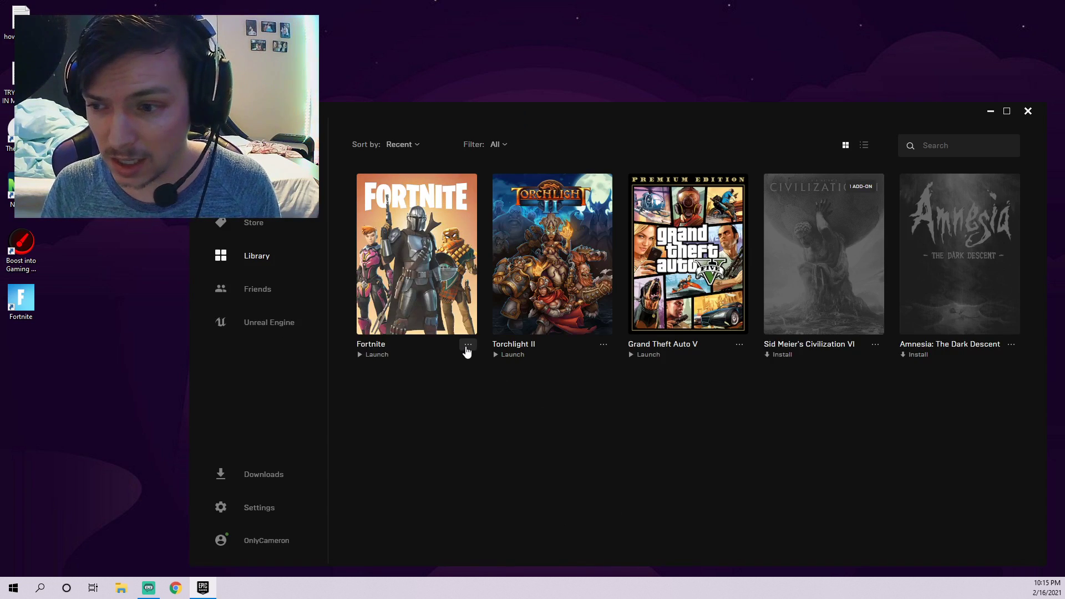
left_click(467, 346)
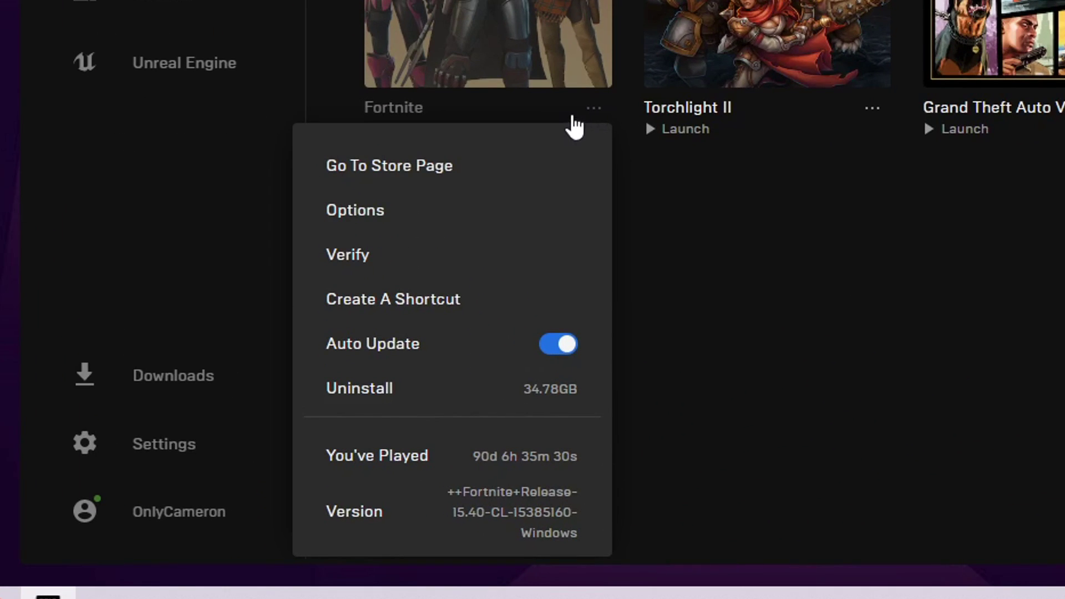
left_click(345, 255)
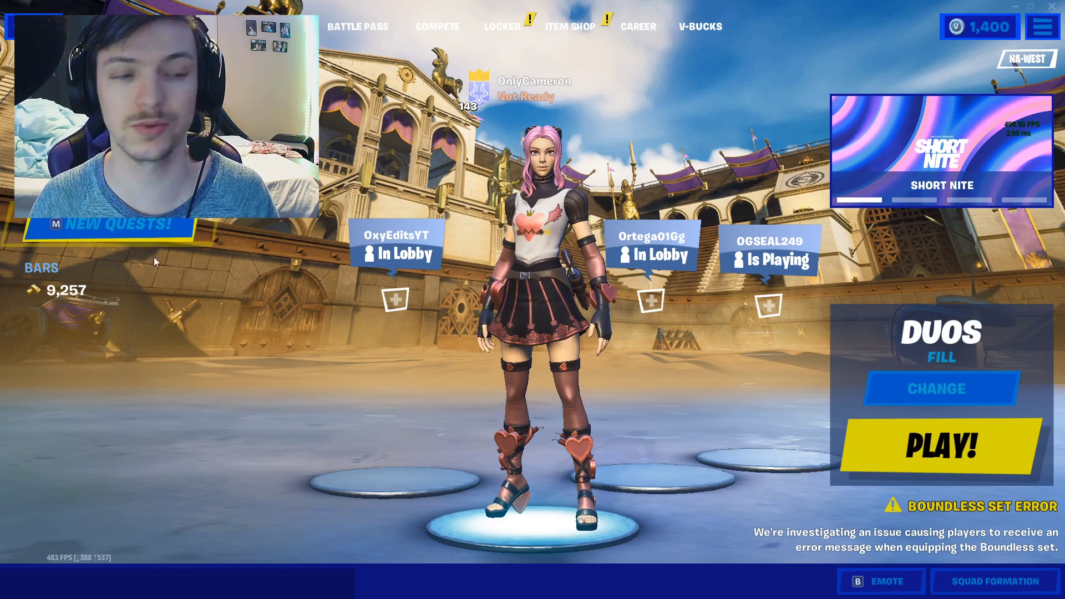
In Fortnite's video settings, set Rendering Mode to Performance (Alpha).
left_click(1042, 26)
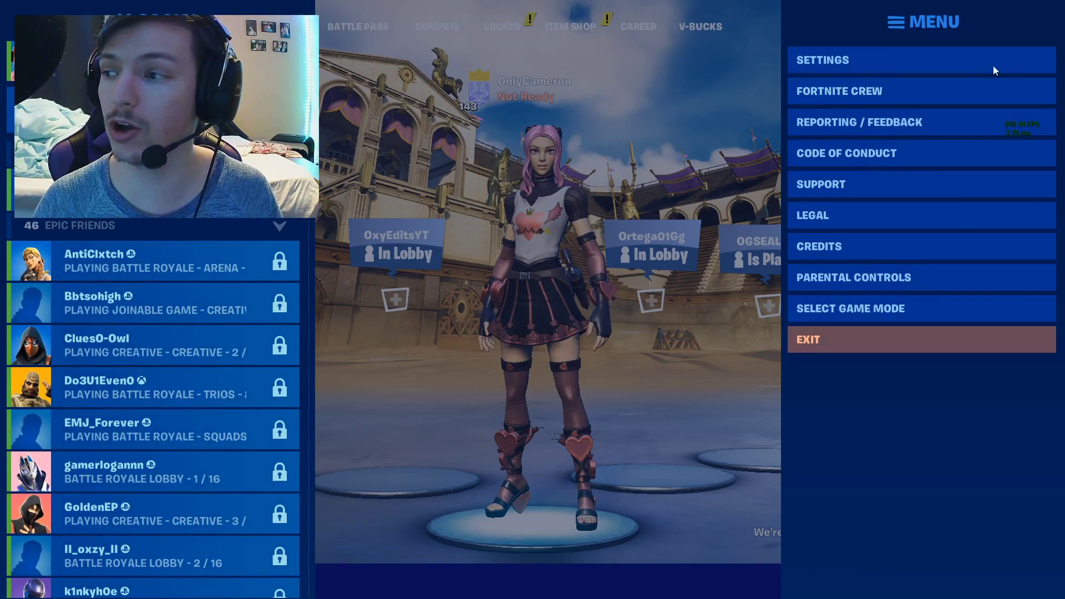
left_click(879, 62)
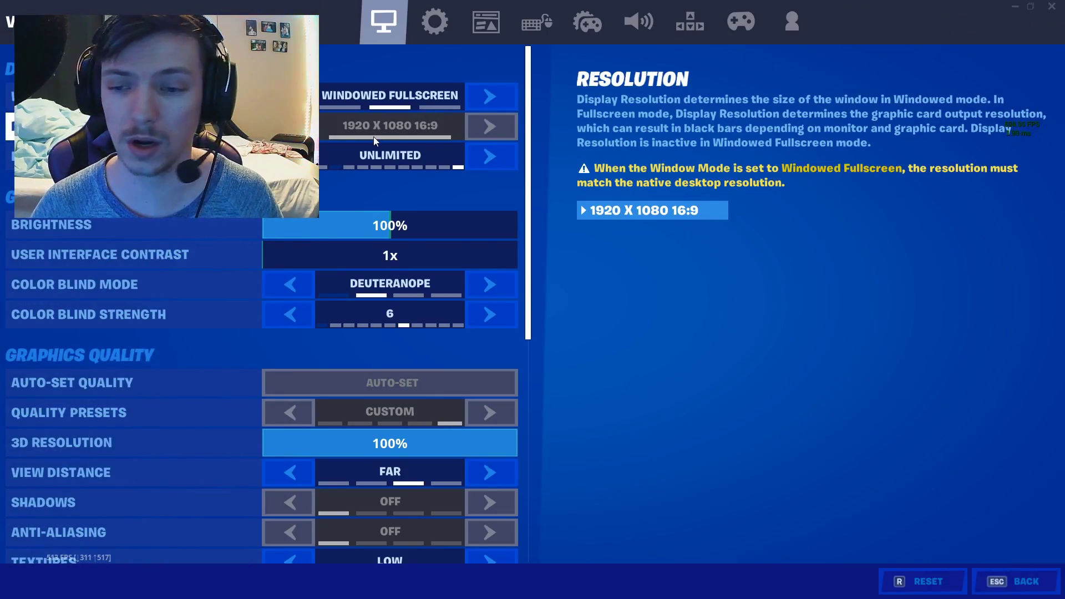
scroll(289, 223, "down", 2)
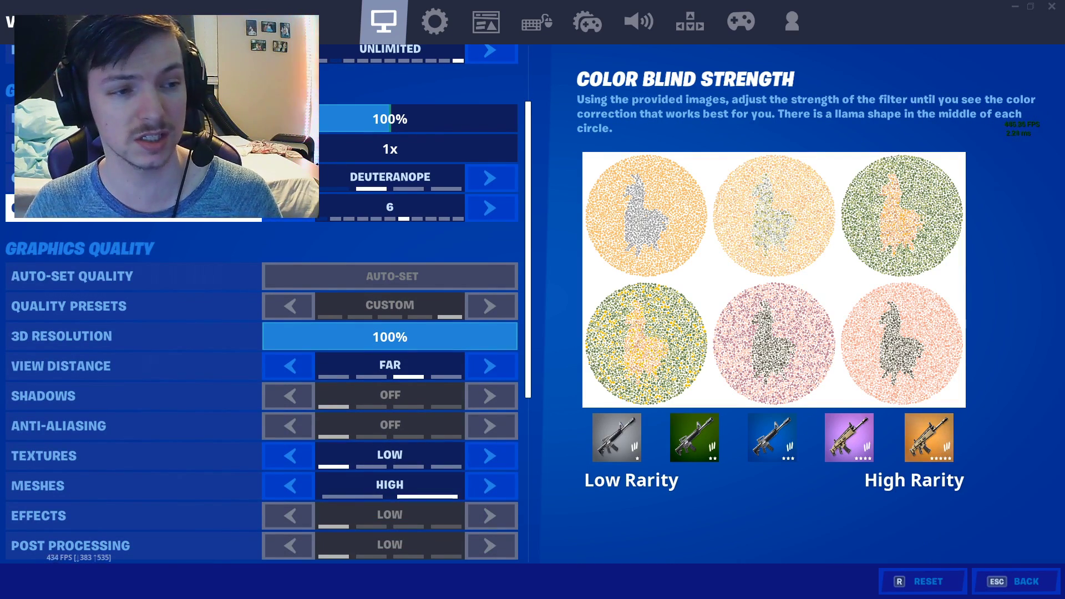
scroll(169, 240, "down", 5)
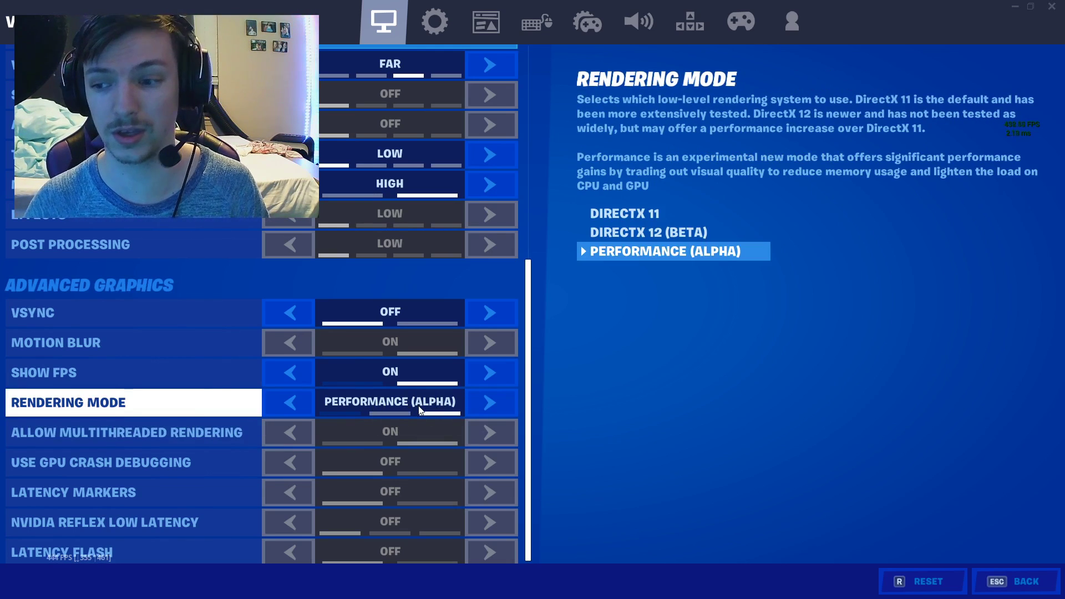
key("Up")
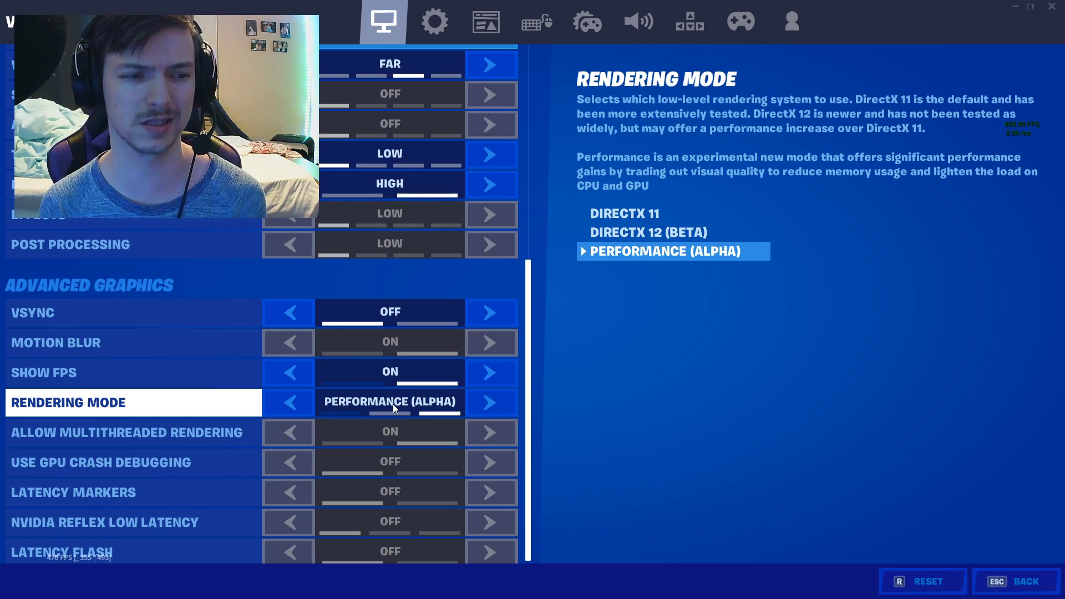
scroll(392, 403, "up", 4)
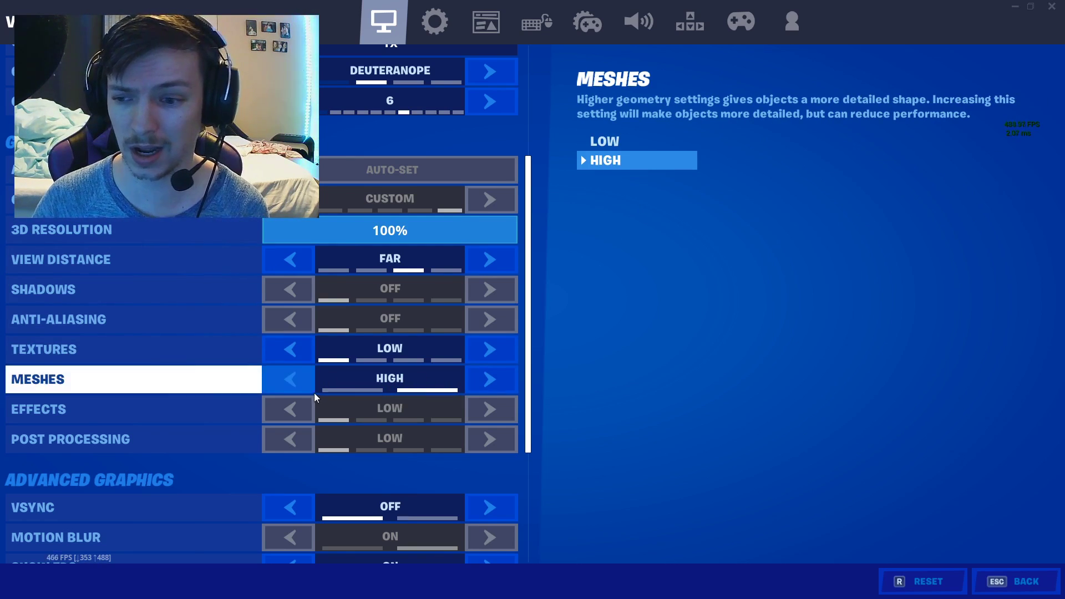
scroll(314, 393, "down", 3)
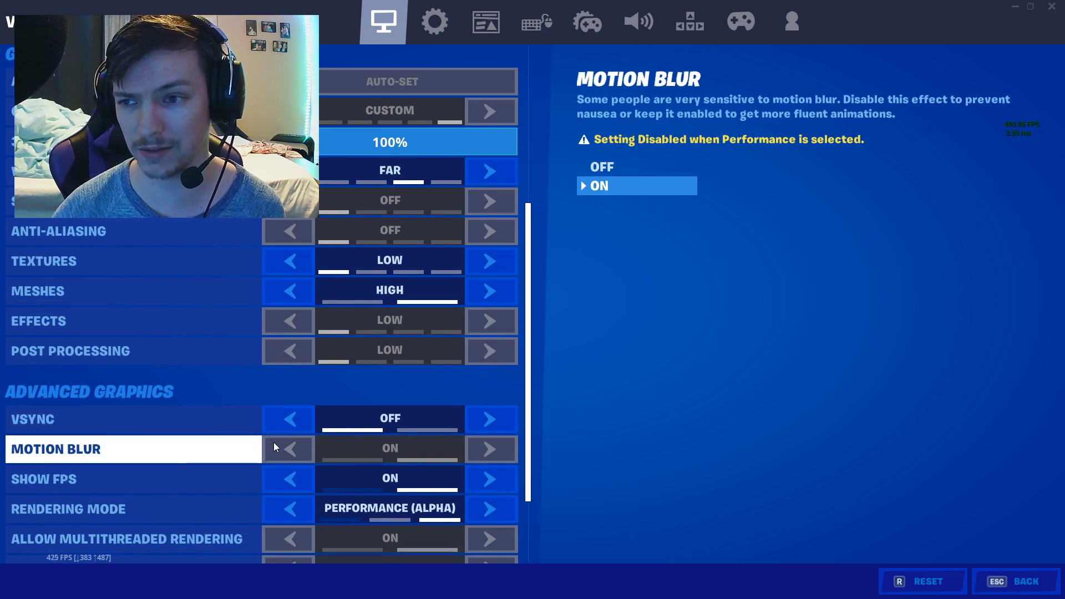
scroll(273, 416, "up", 5)
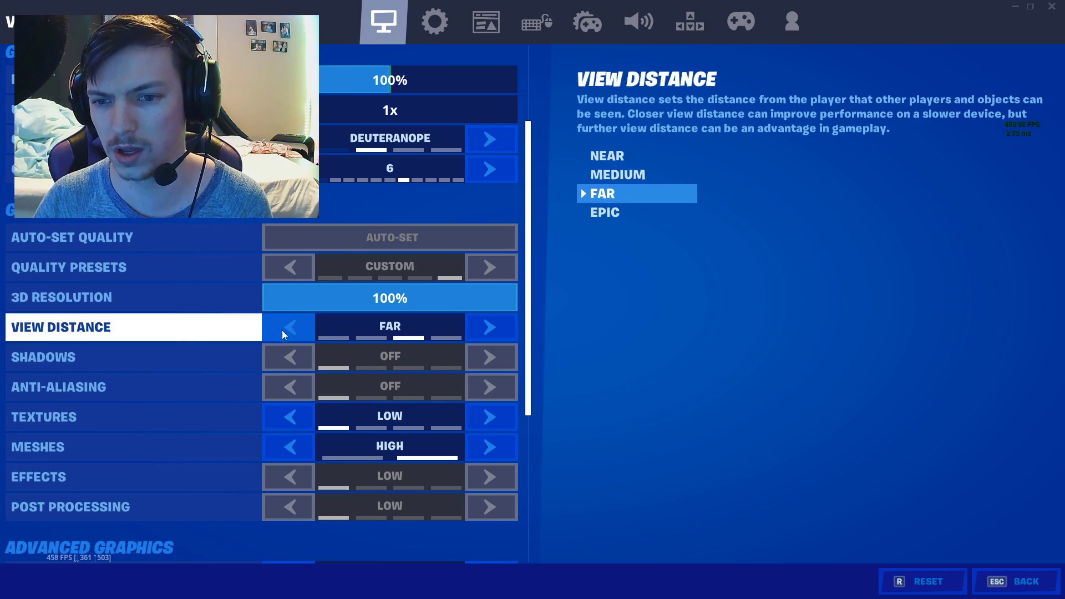
scroll(288, 294, "up", 3)
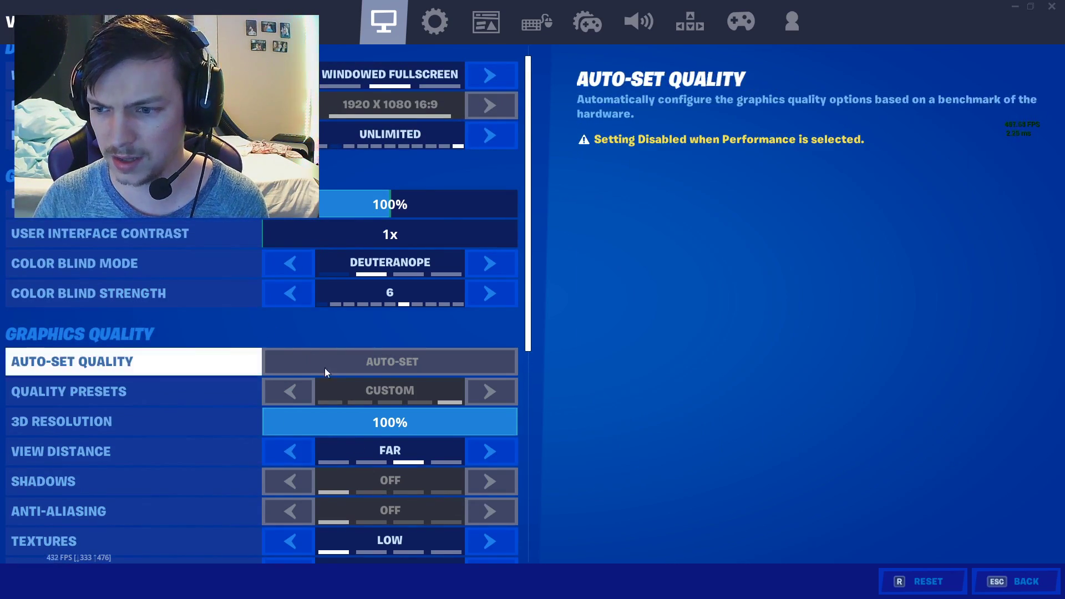
scroll(322, 363, "down", 1)
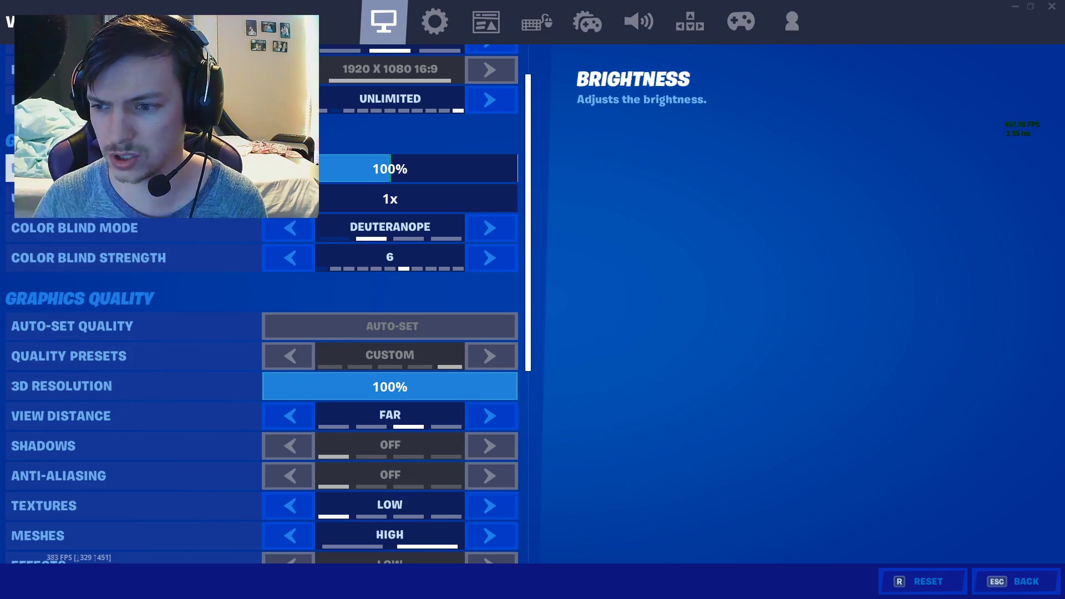
scroll(261, 304, "up", 1)
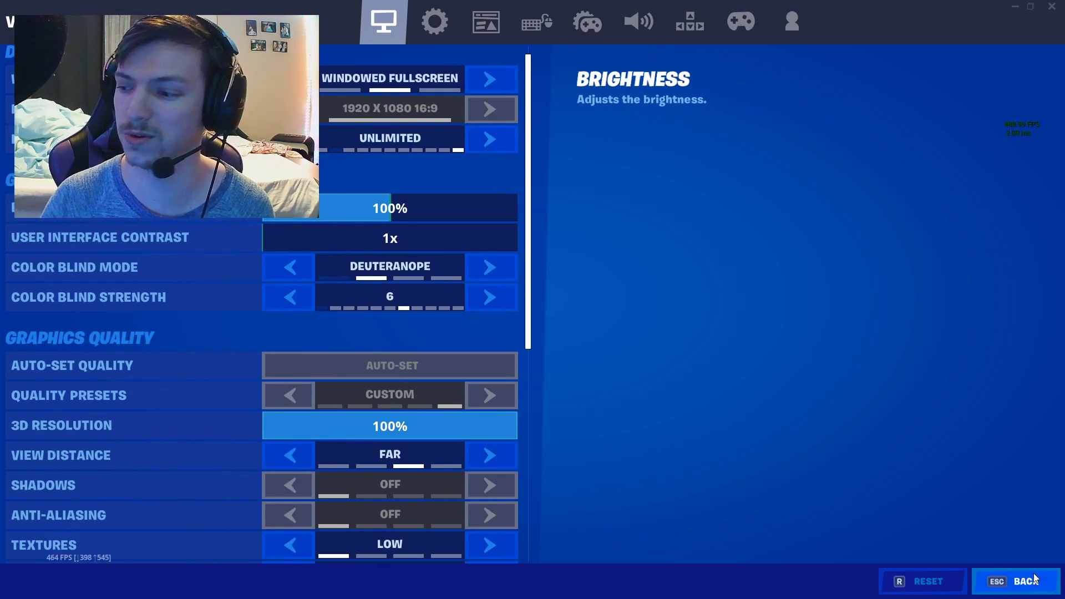
left_click(1035, 579)
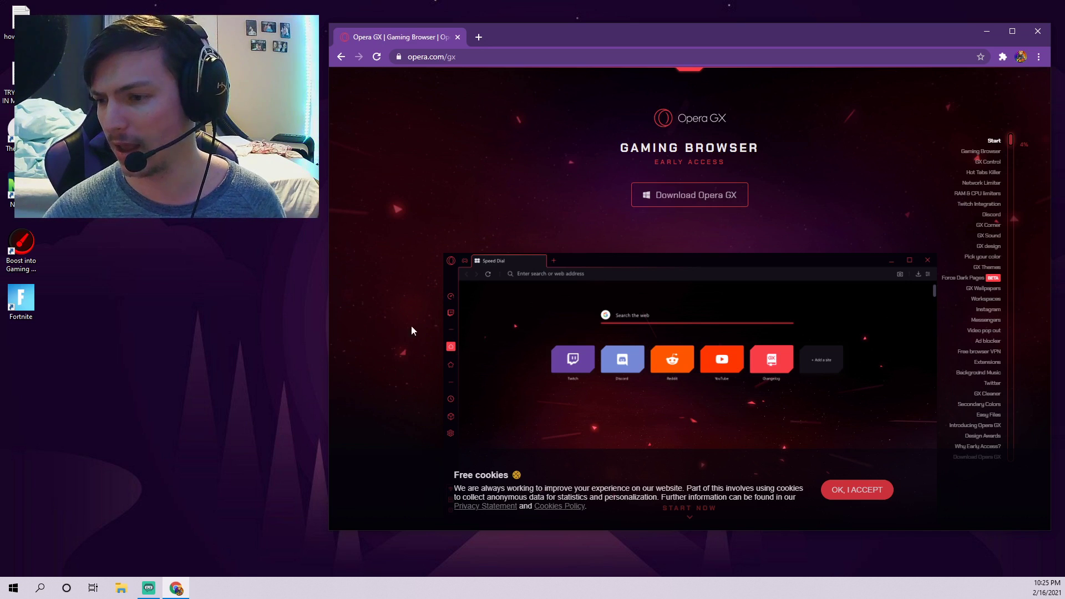
Scroll down the Opera GX page through the GX Control and Hot Tabs Killer sections.
scroll(416, 325, "down", 4)
scroll(421, 321, "down", 2)
scroll(421, 322, "down", 3)
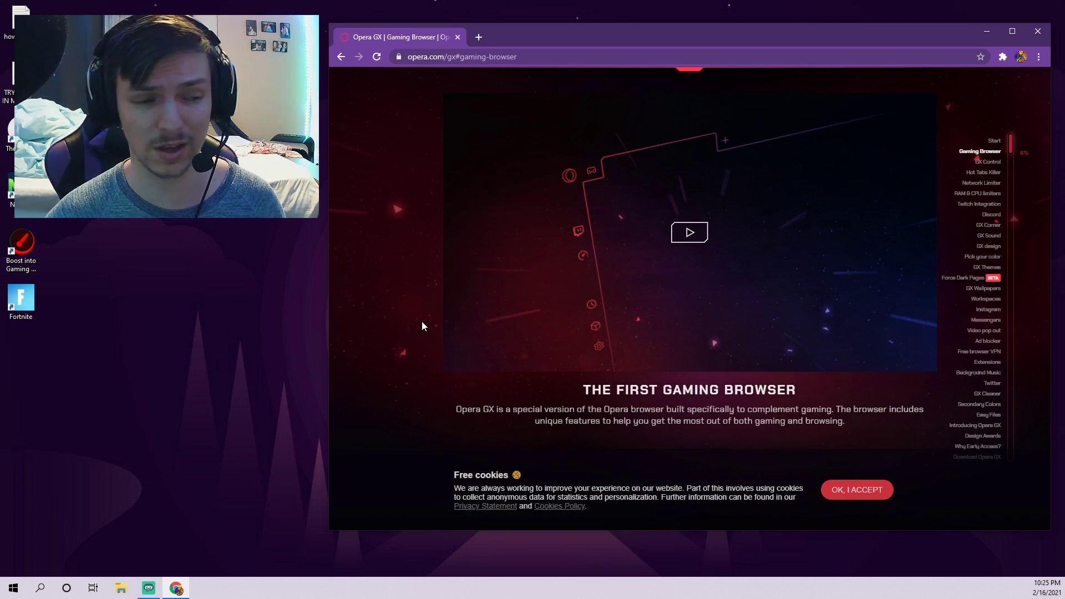
scroll(420, 320, "down", 3)
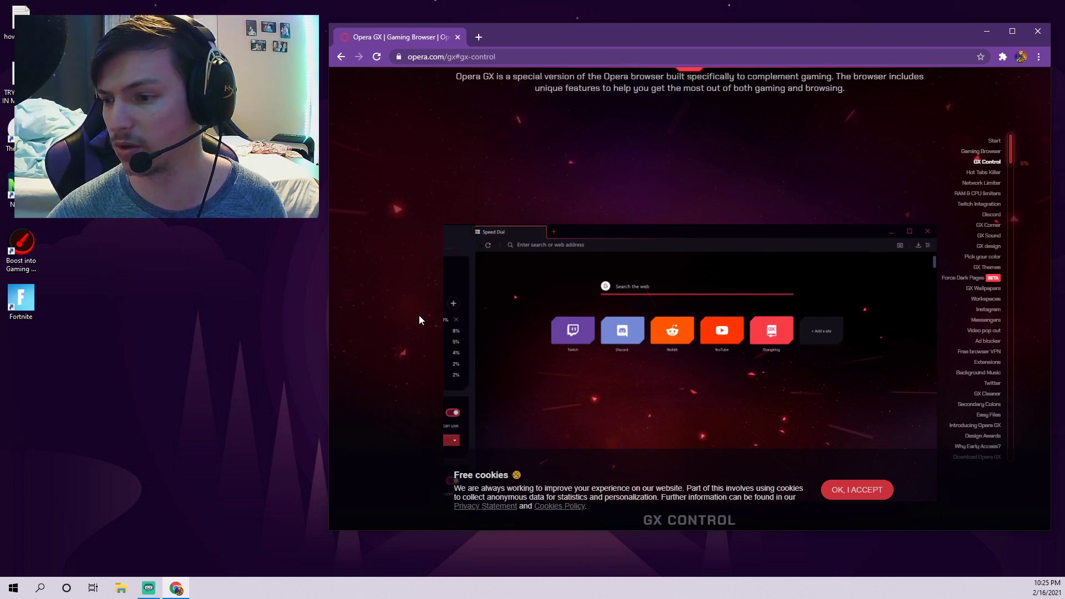
scroll(420, 320, "down", 5)
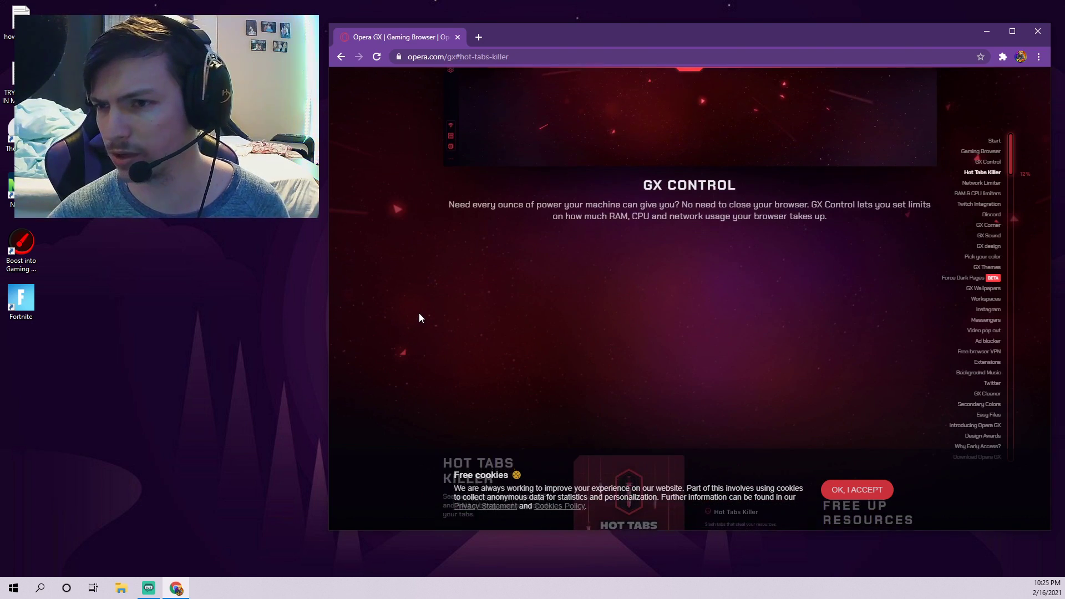
scroll(421, 308, "down", 2)
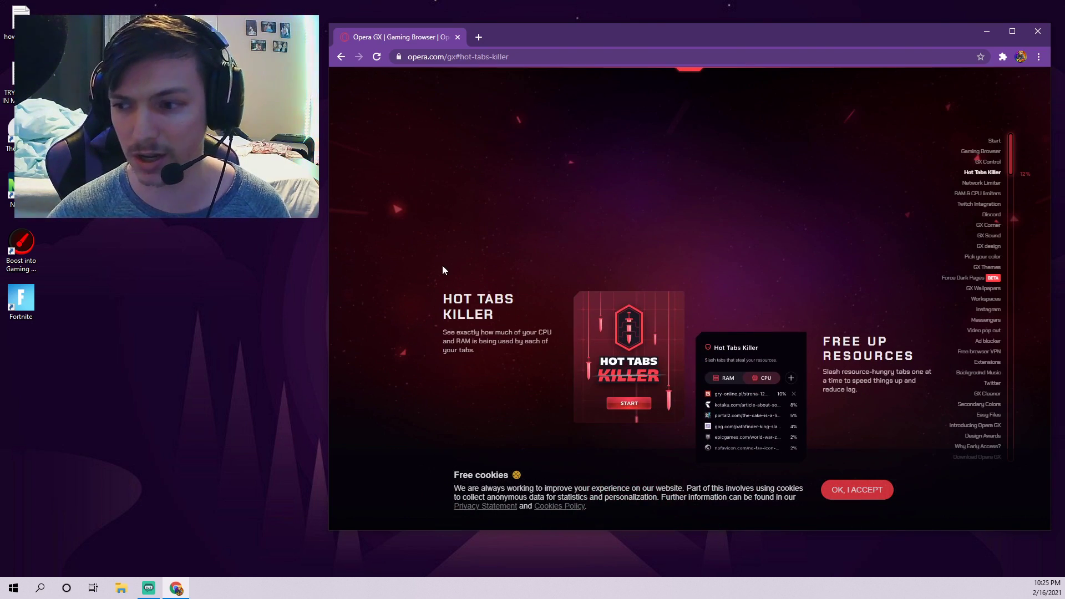
scroll(424, 274, "down", 3)
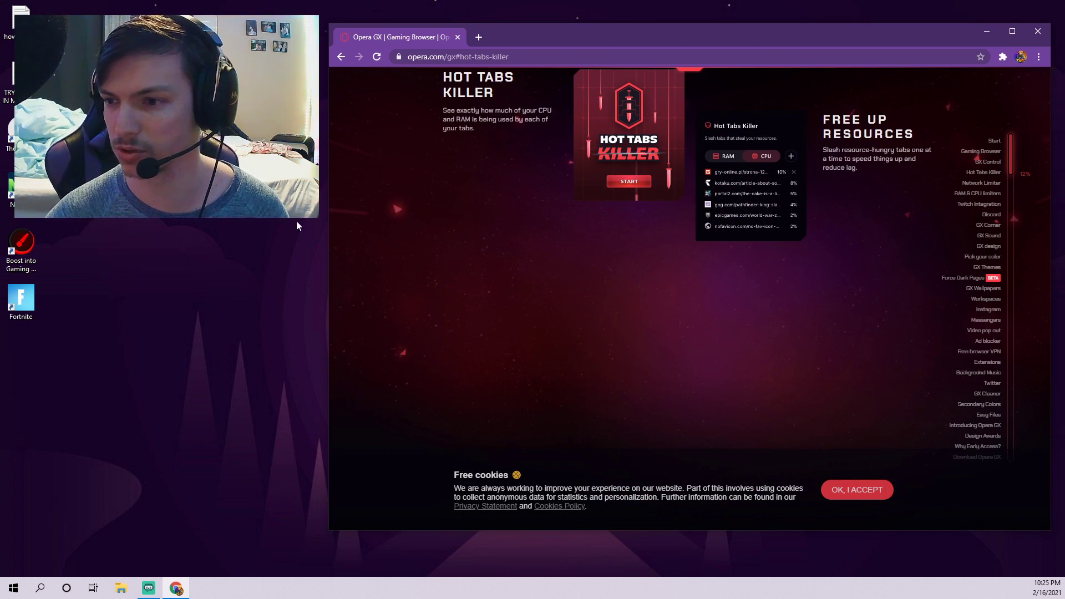
scroll(487, 329, "down", 2)
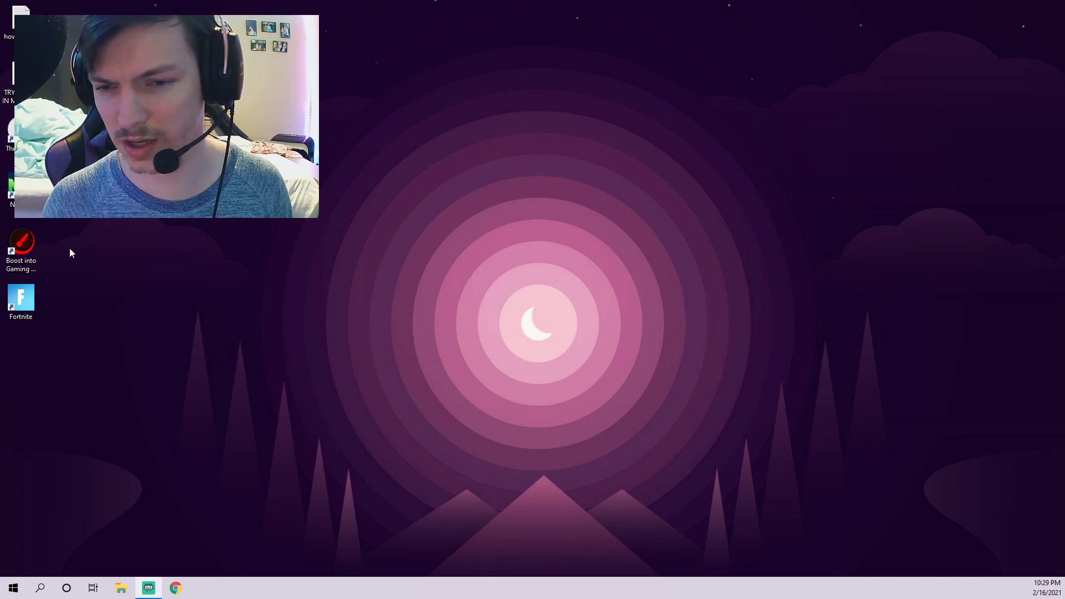
Open NVIDIA Control Panel and apply image settings using 'my preference emphasizing Performance'.
right_click(257, 276)
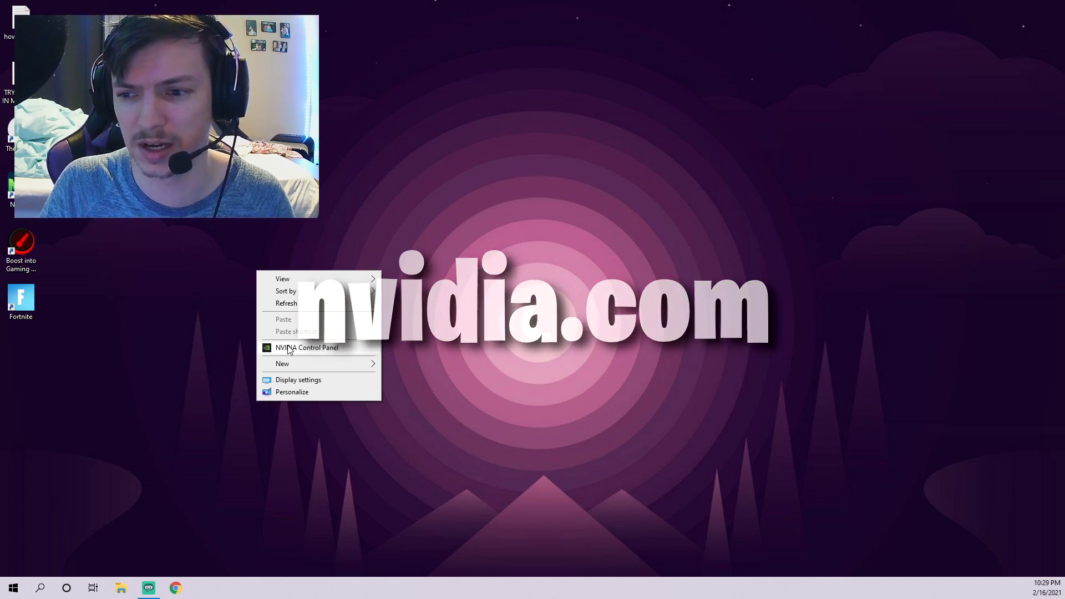
left_click(288, 347)
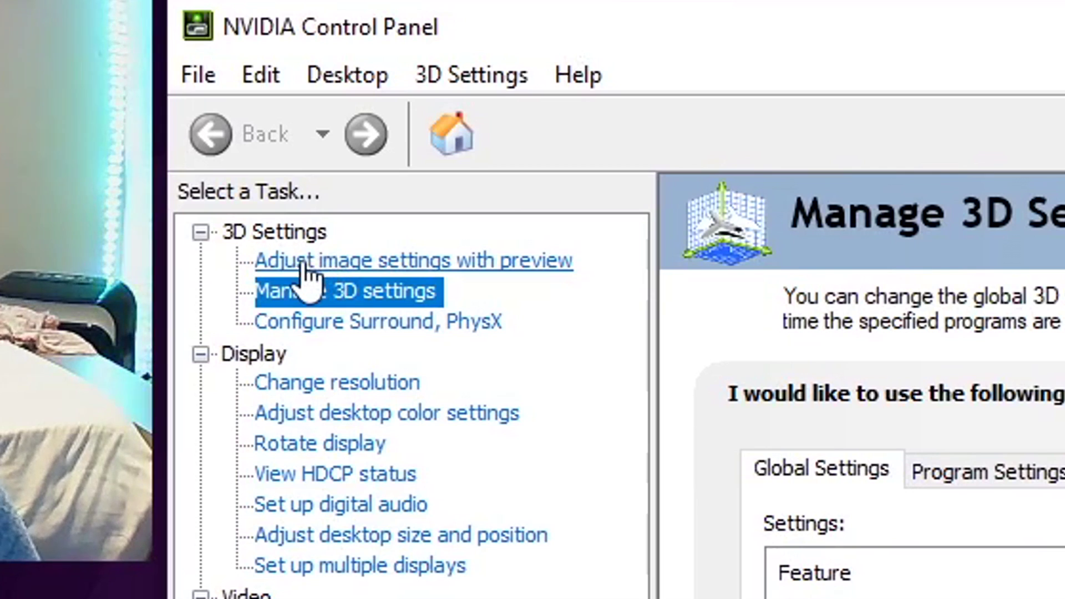
left_click(360, 131)
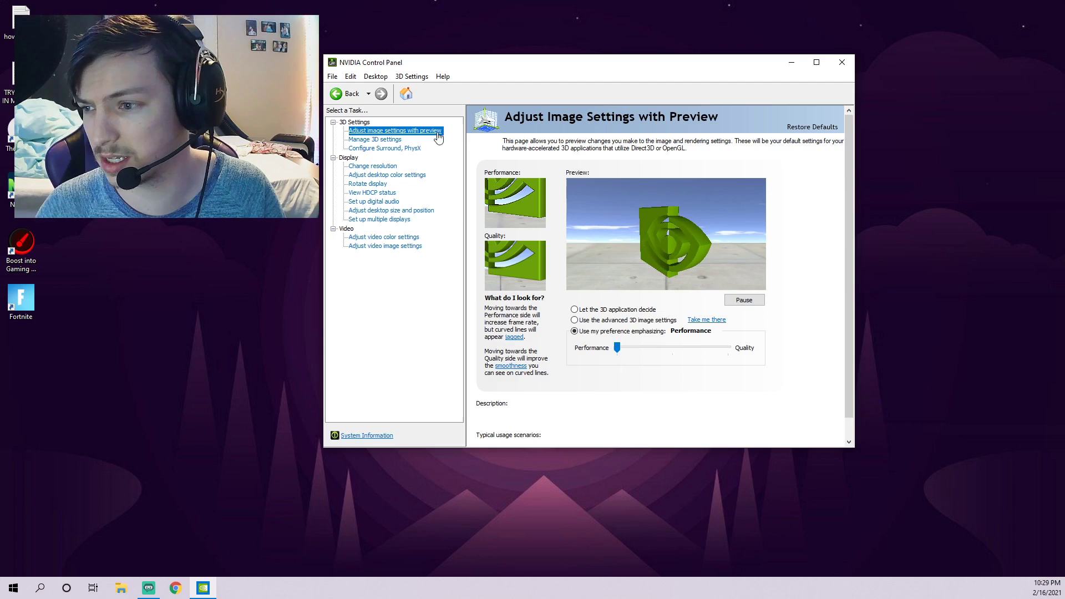
left_click(574, 320)
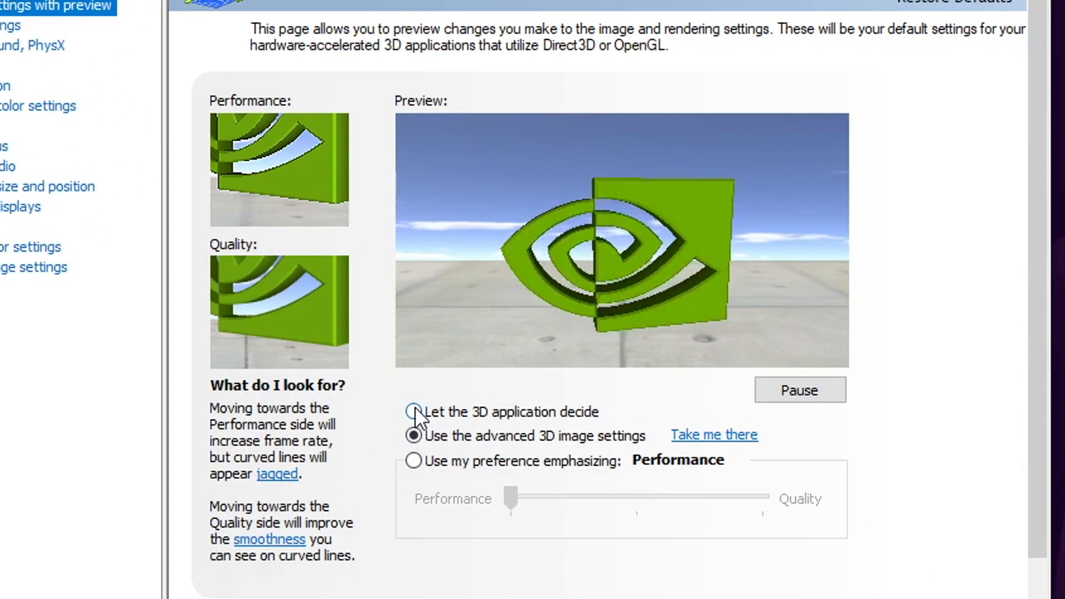
left_click(471, 375)
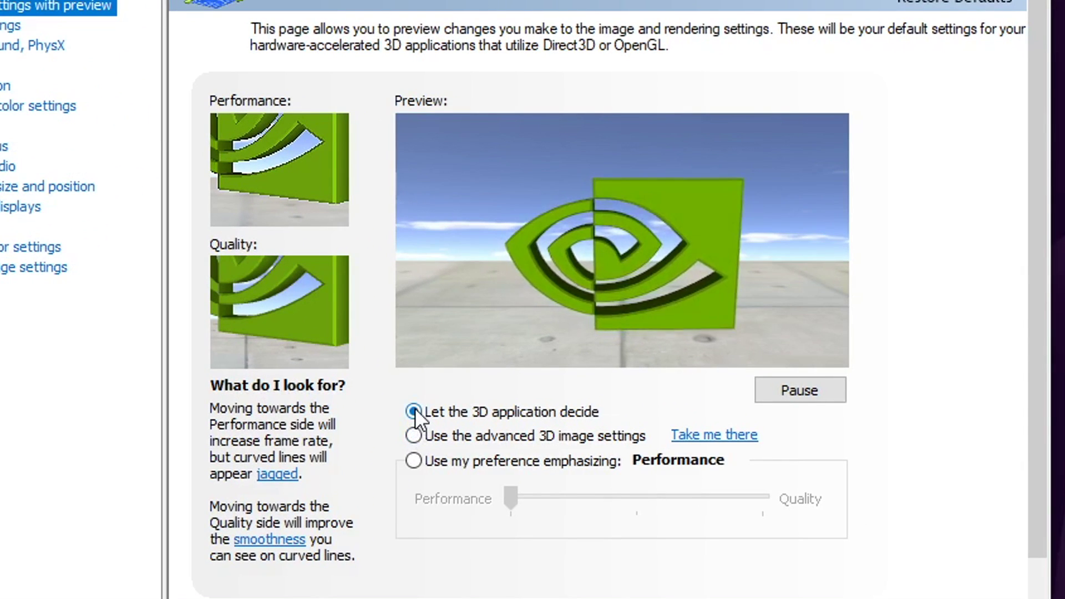
left_click(414, 461)
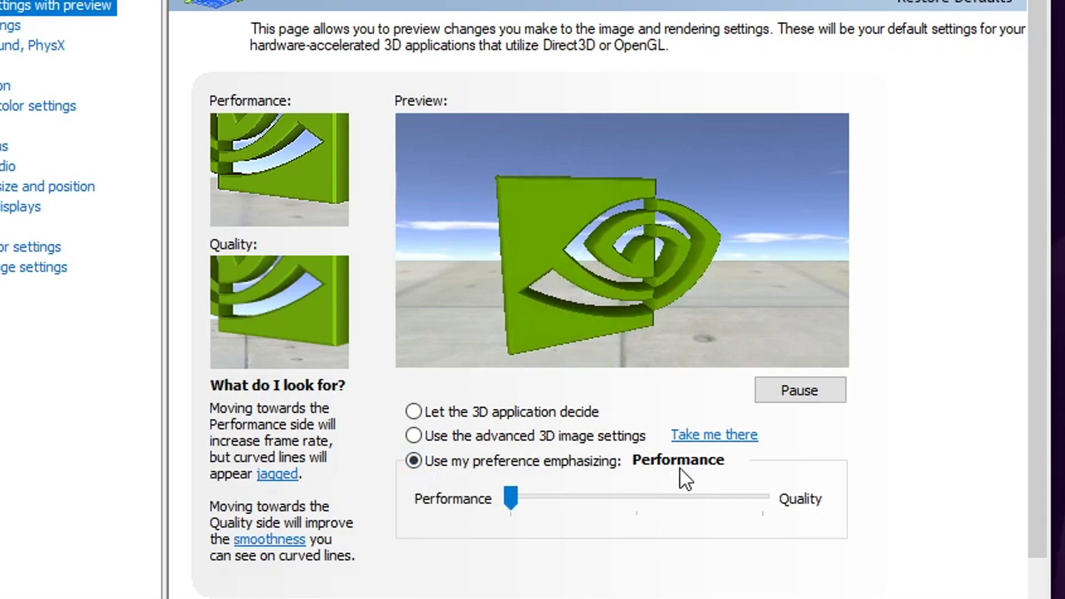
left_click_drag(514, 494, 480, 488)
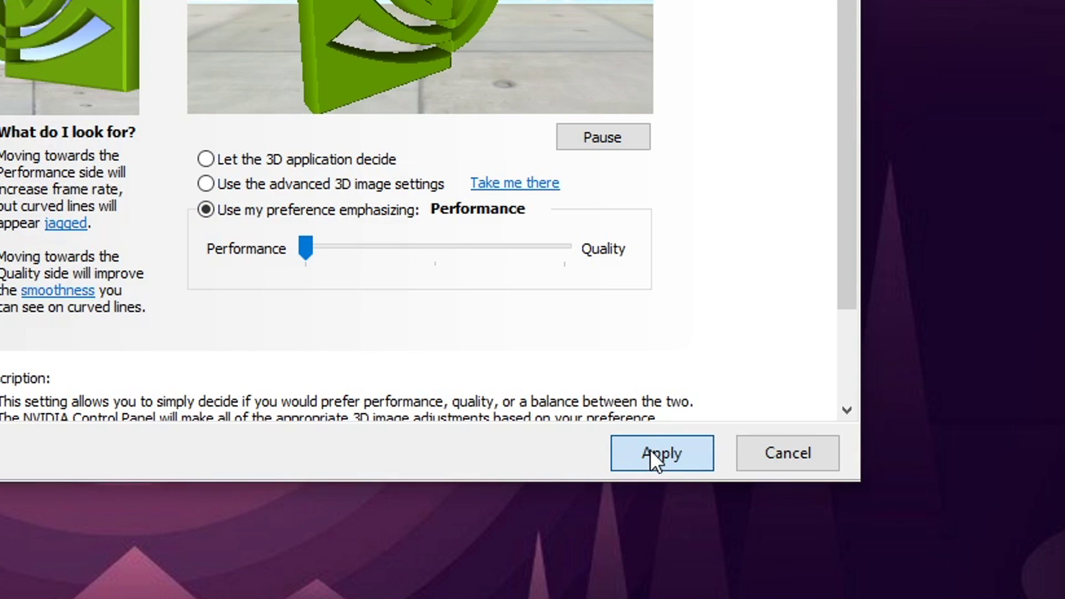
left_click(651, 451)
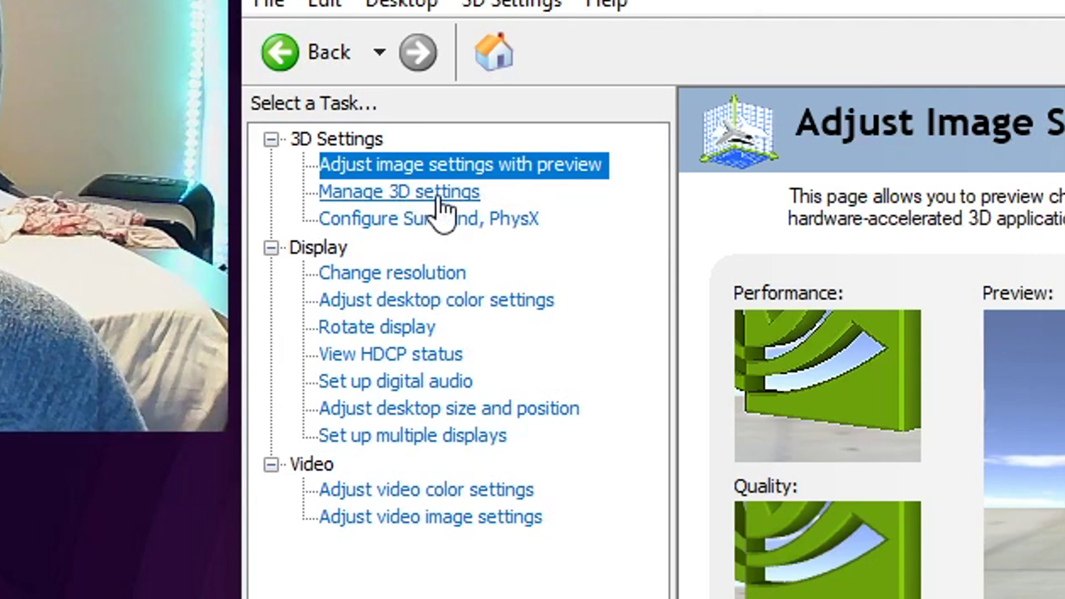
In Manage 3D Settings global settings, keep Low Latency Mode On and Max Frame Rate Off.
left_click(395, 195)
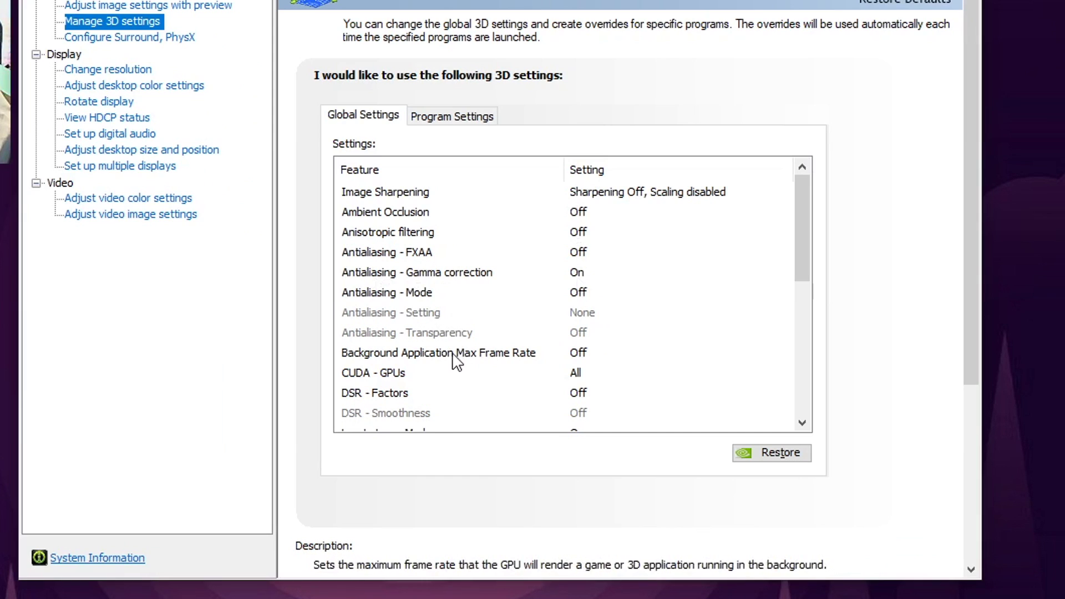
scroll(508, 255, "down", 2)
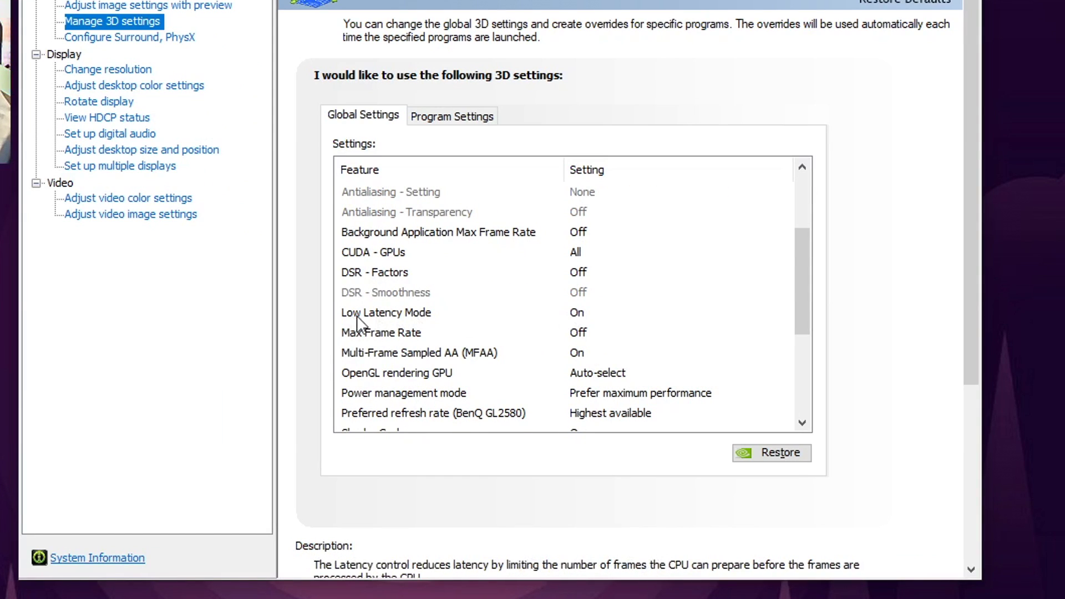
left_click(579, 317)
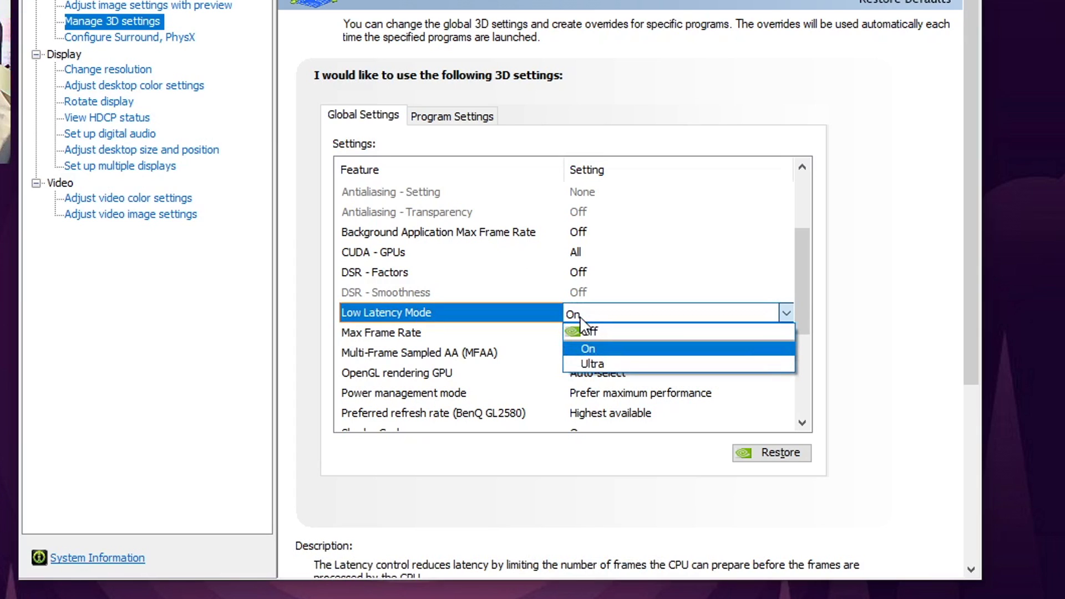
left_click(587, 348)
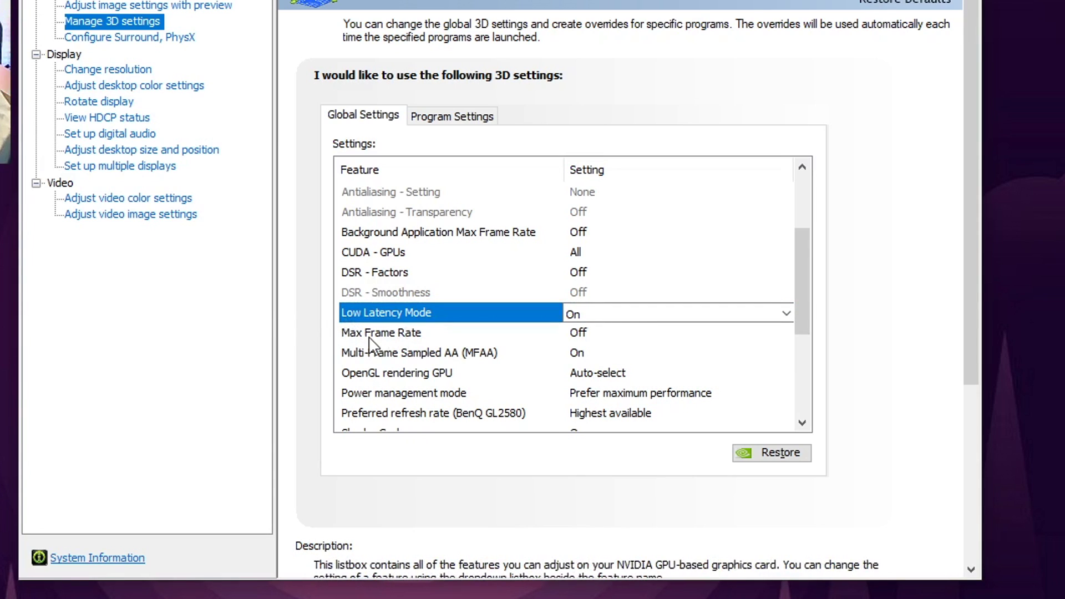
left_click(389, 333)
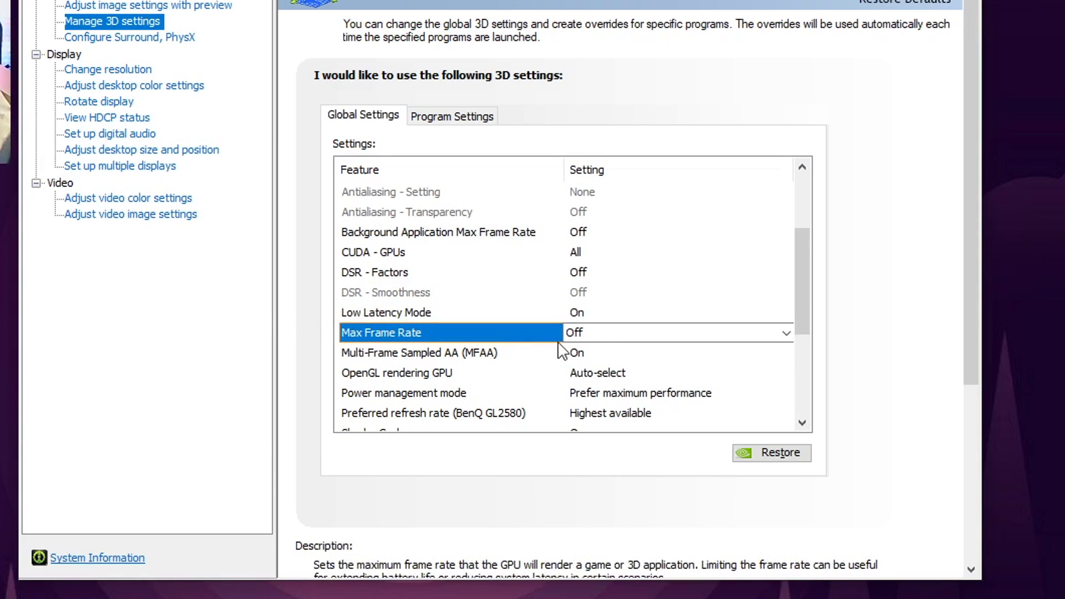
left_click(592, 332)
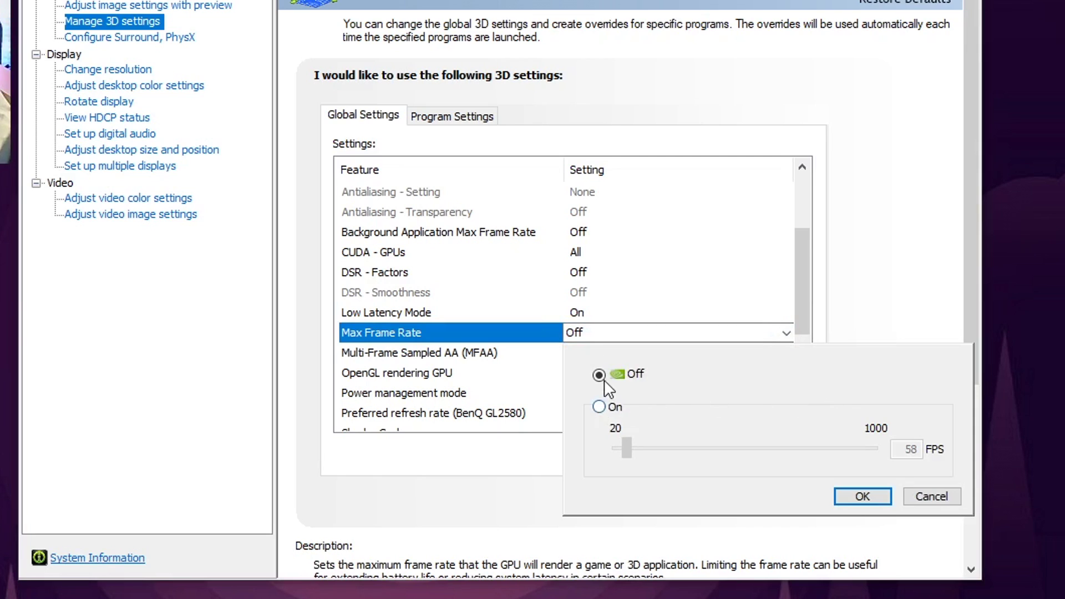
left_click(440, 335)
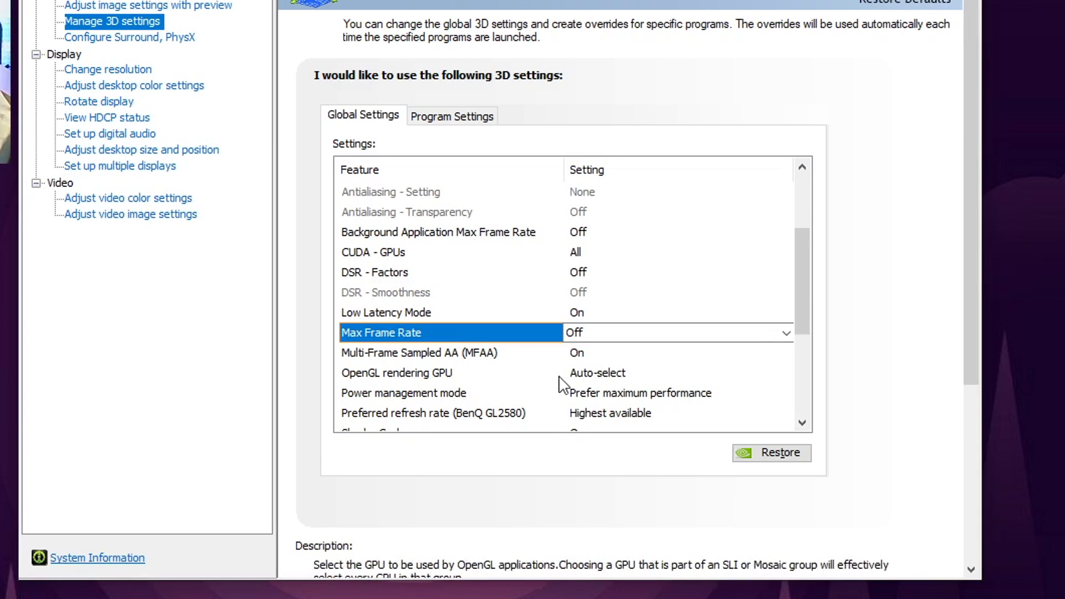
scroll(555, 378, "down", 1)
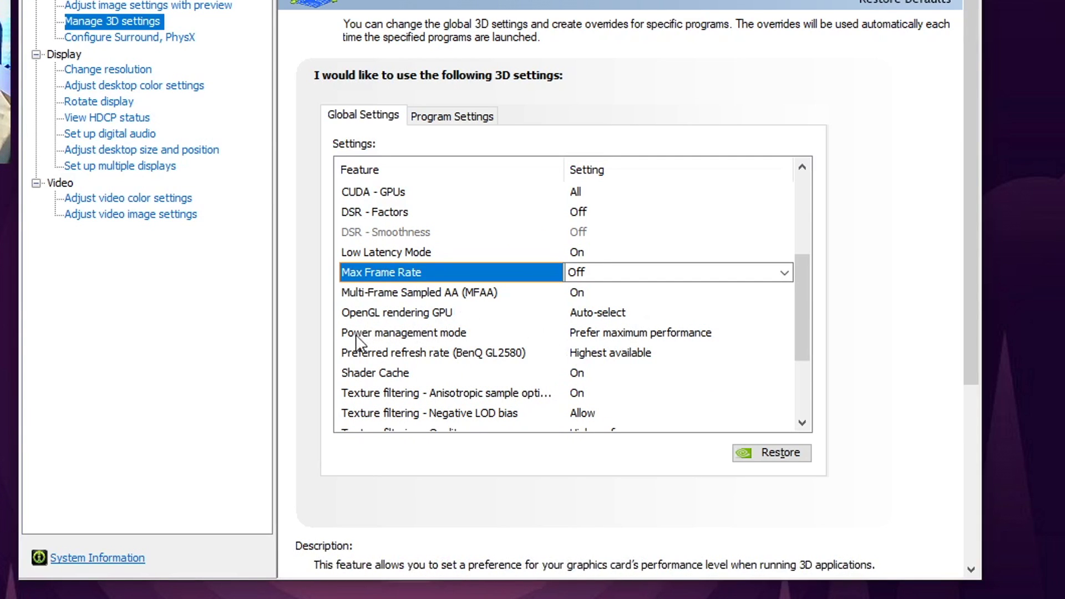
Set Power management mode to Prefer maximum performance.
left_click(616, 333)
left_click(616, 332)
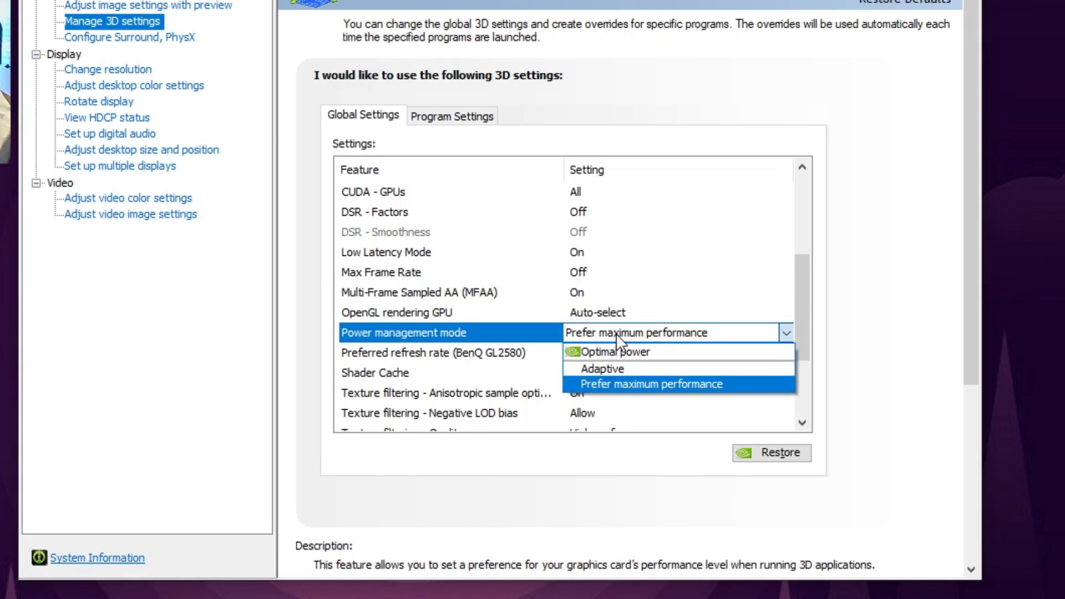
left_click(595, 384)
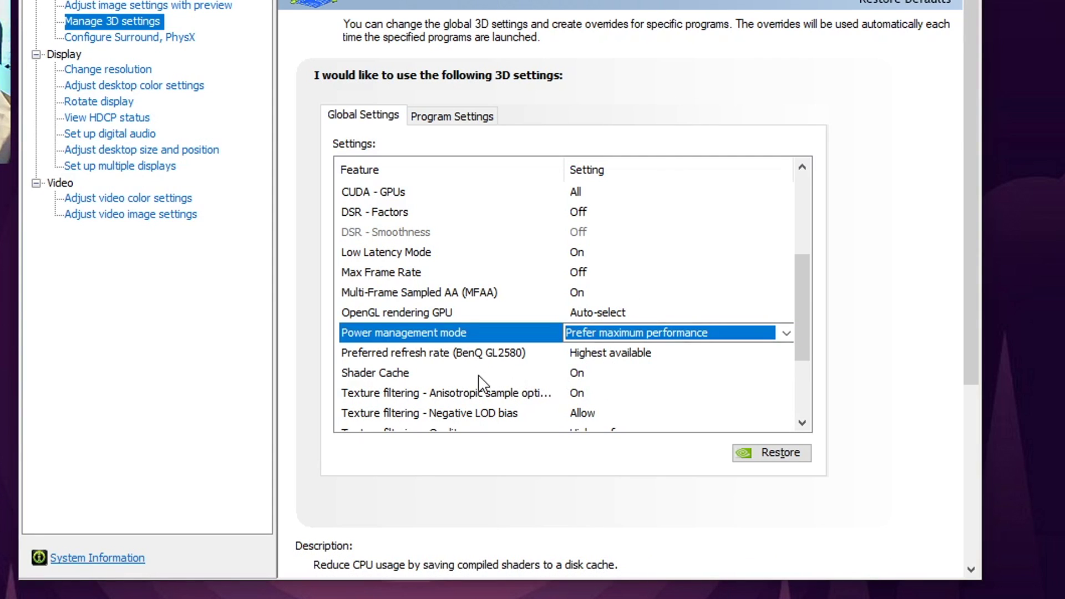
Set Texture filtering - Quality to High performance and close NVIDIA Control Panel.
scroll(560, 373, "down", 1)
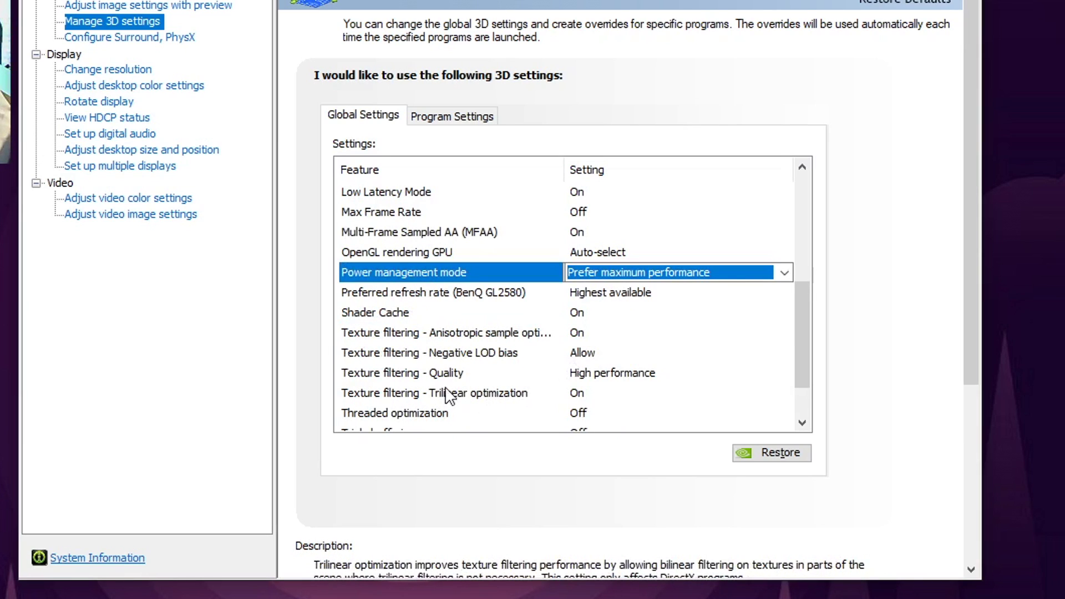
left_click(604, 377)
left_click(605, 378)
left_click(604, 379)
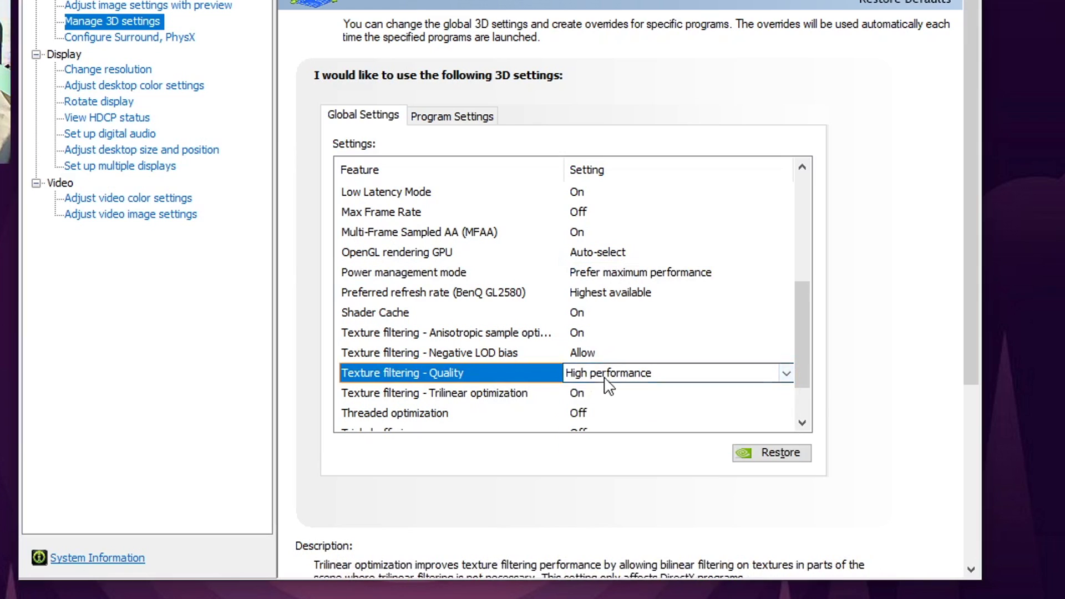
left_click(604, 379)
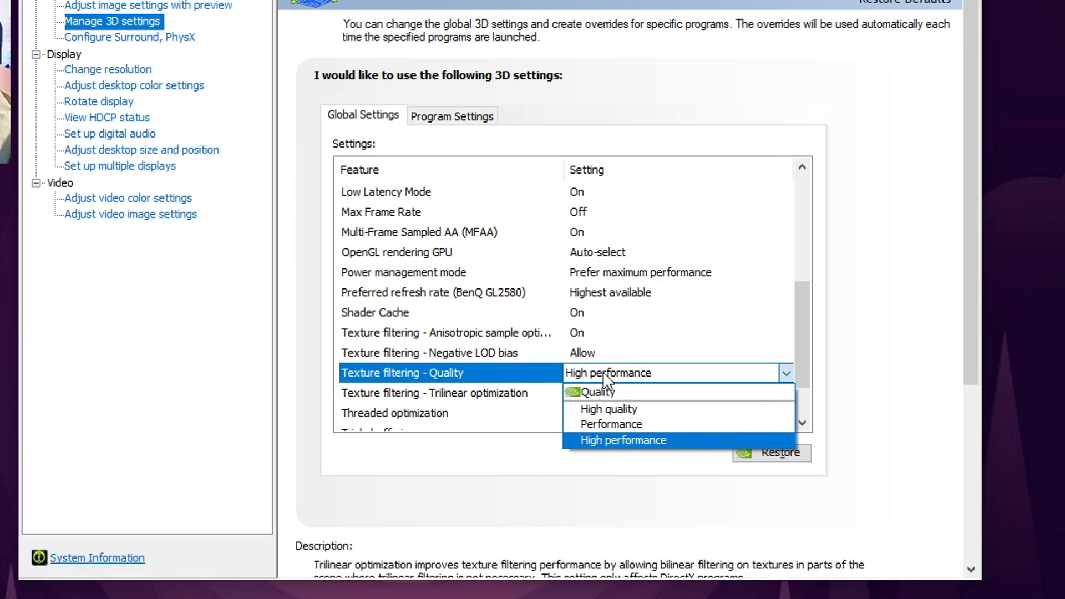
left_click(610, 439)
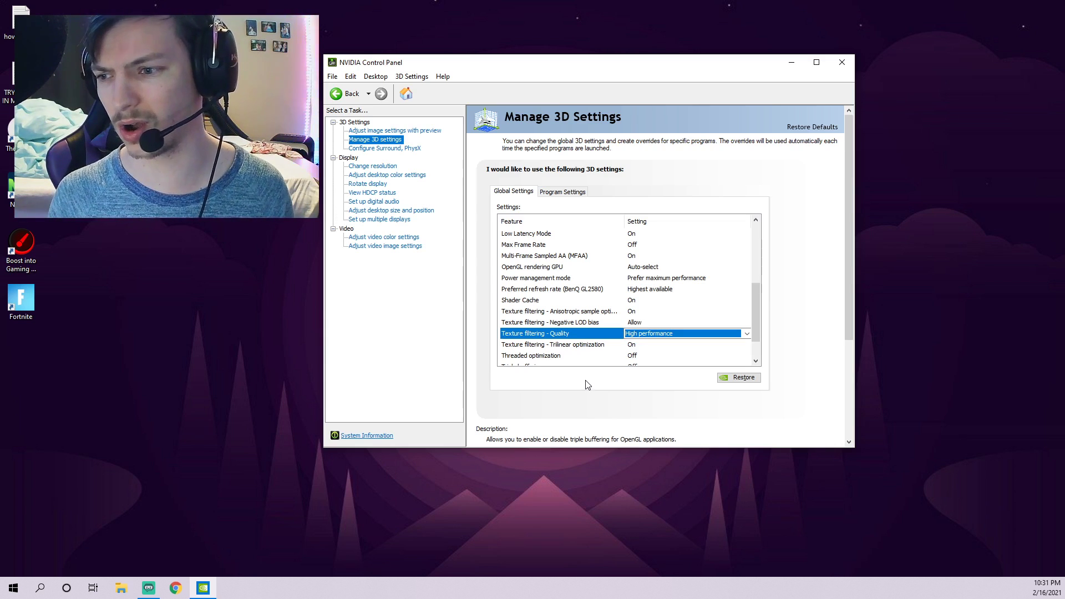
scroll(584, 361, "down", 1)
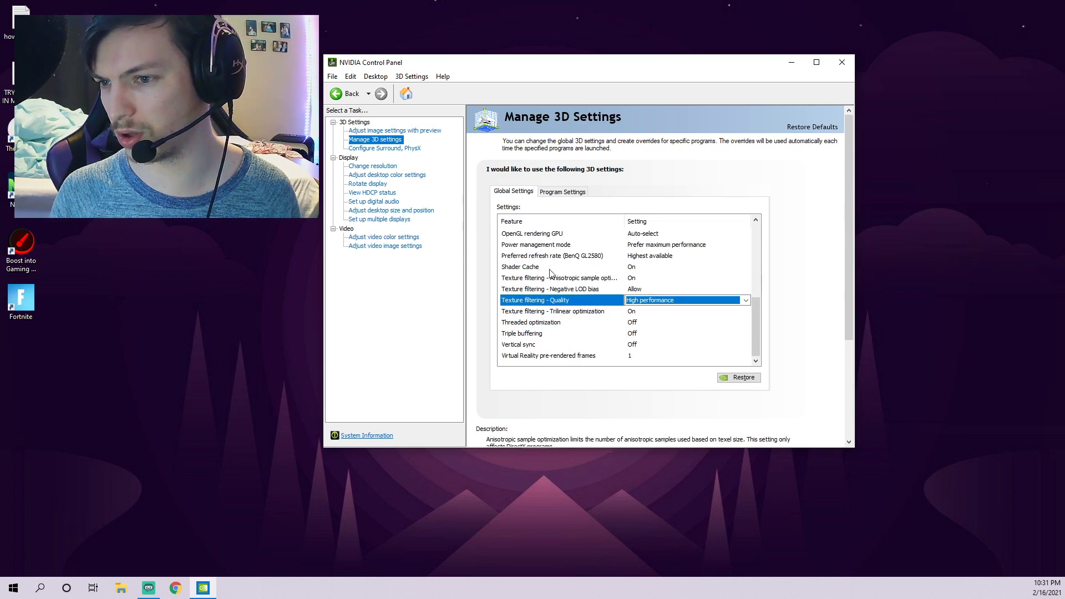
left_click(838, 64)
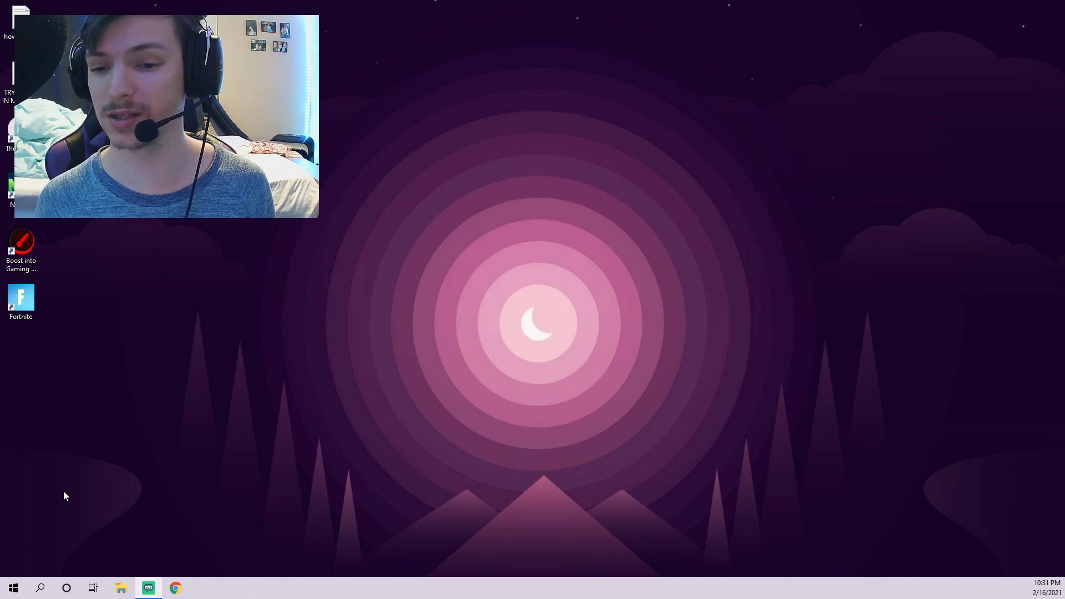
Find Game Mode settings by searching 'game m' and switch Game Mode On.
left_click(39, 587)
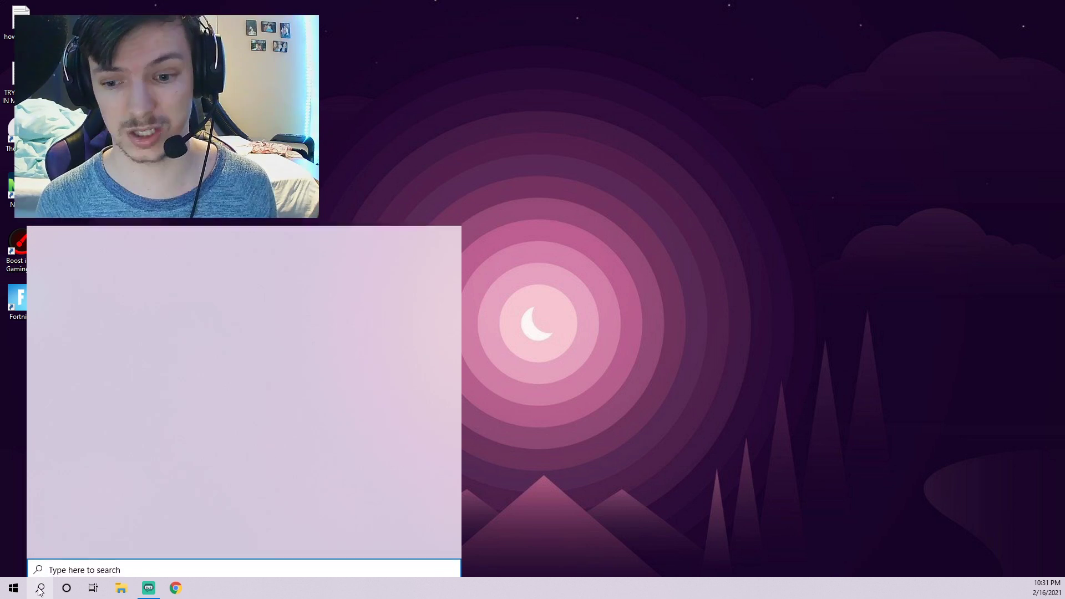
type("g")
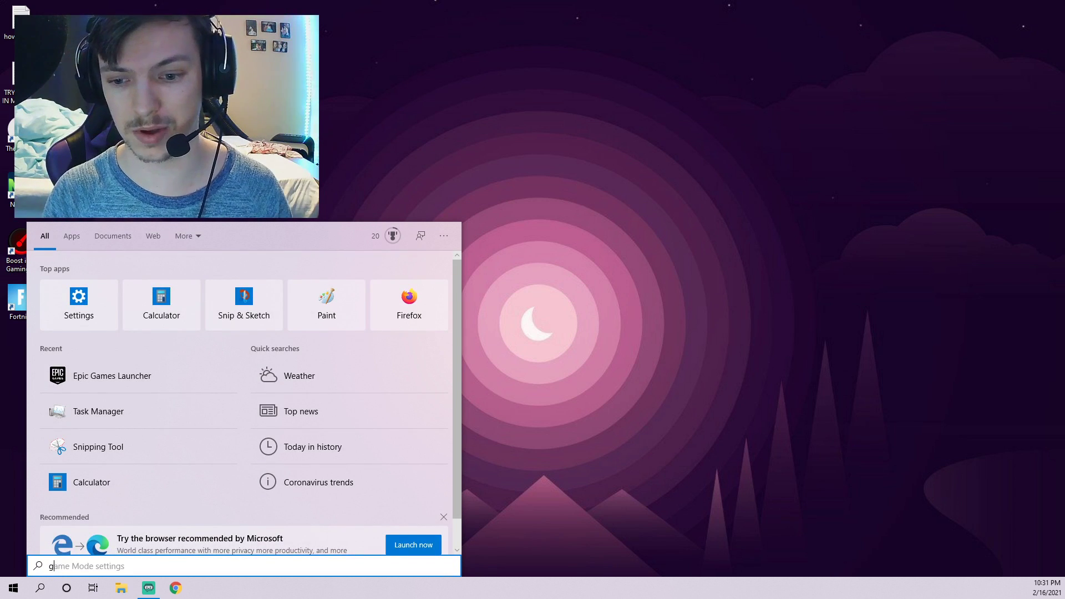
type("ame mode")
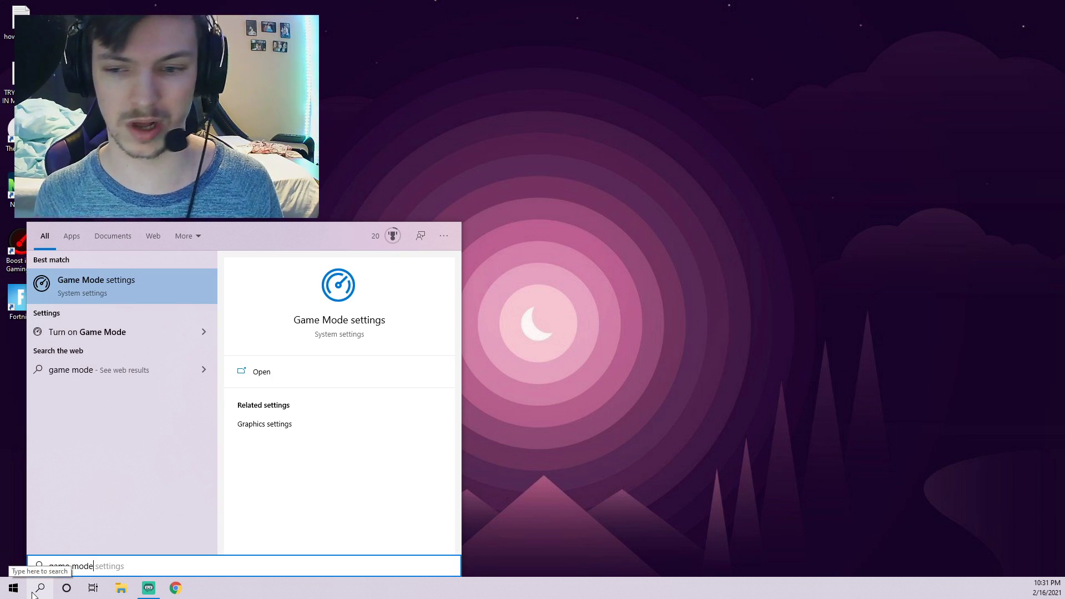
left_click(92, 287)
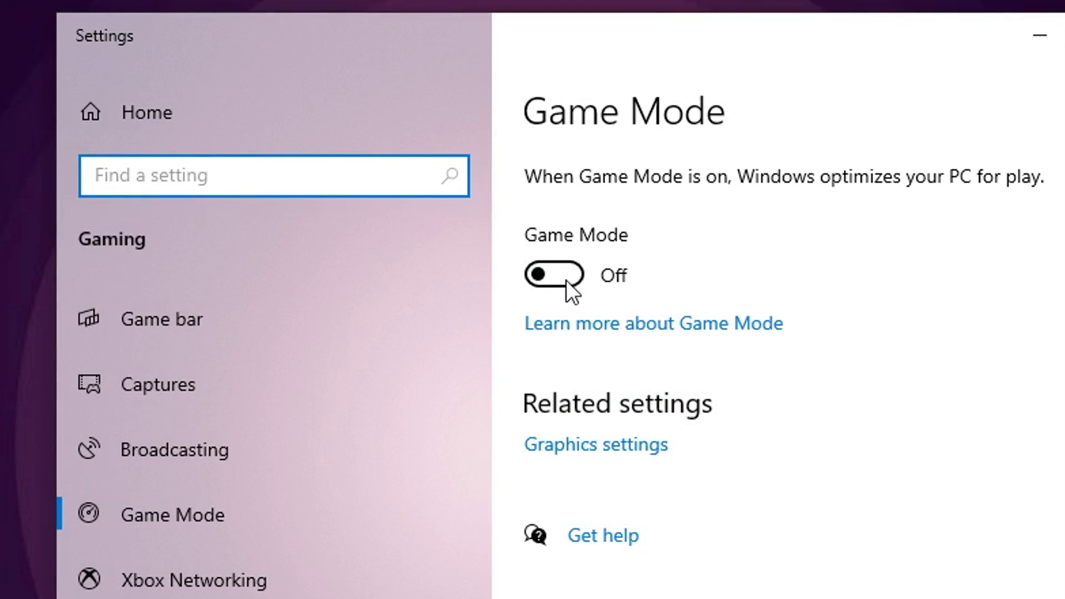
left_click(567, 281)
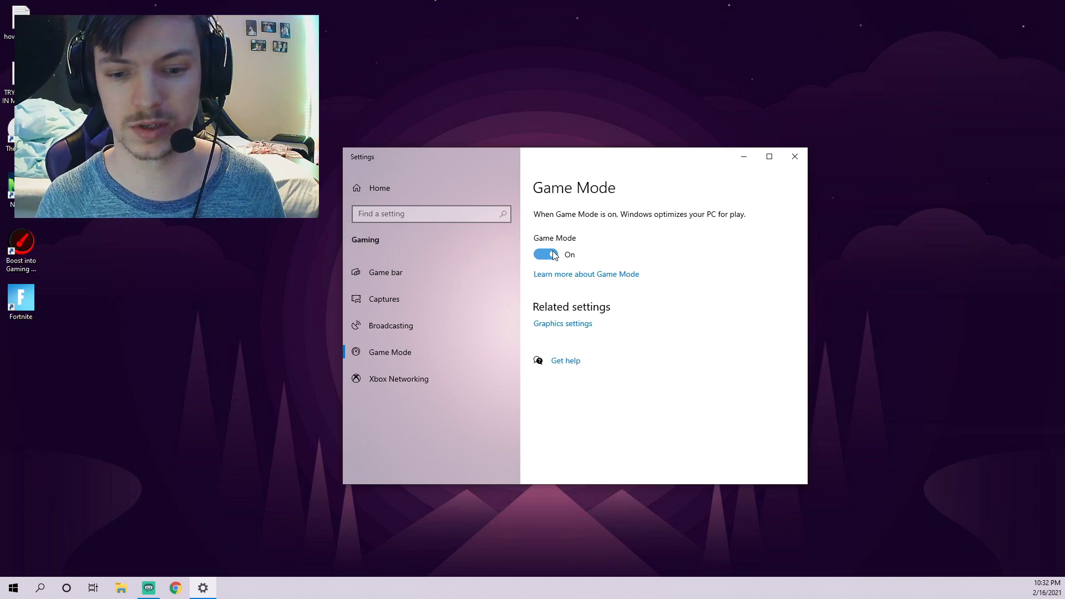
Close the Settings window with Alt+F4, leaving Game Mode on and the desktop visible.
key("alt+F4")
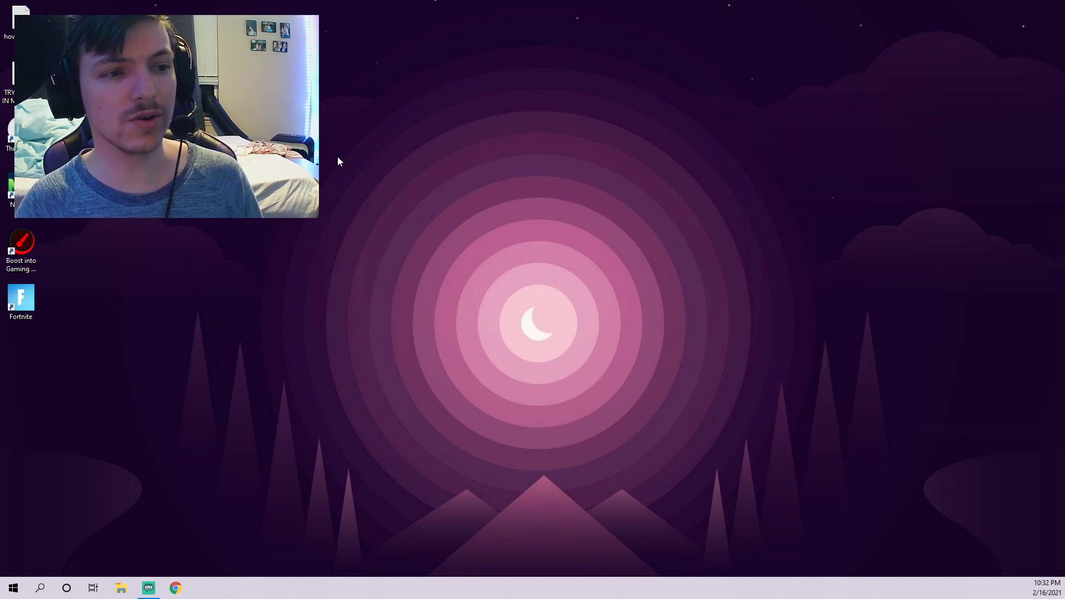